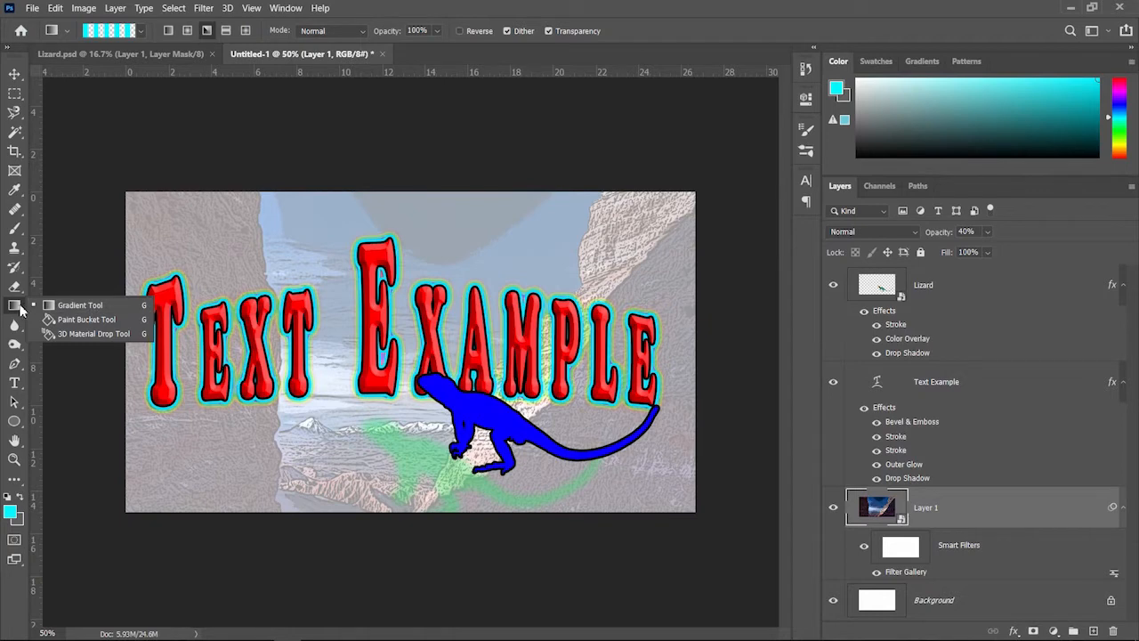
Set up the Gradient tool with default black and white colors, the foreground-to-background preset and the linear style
left_click(66, 310)
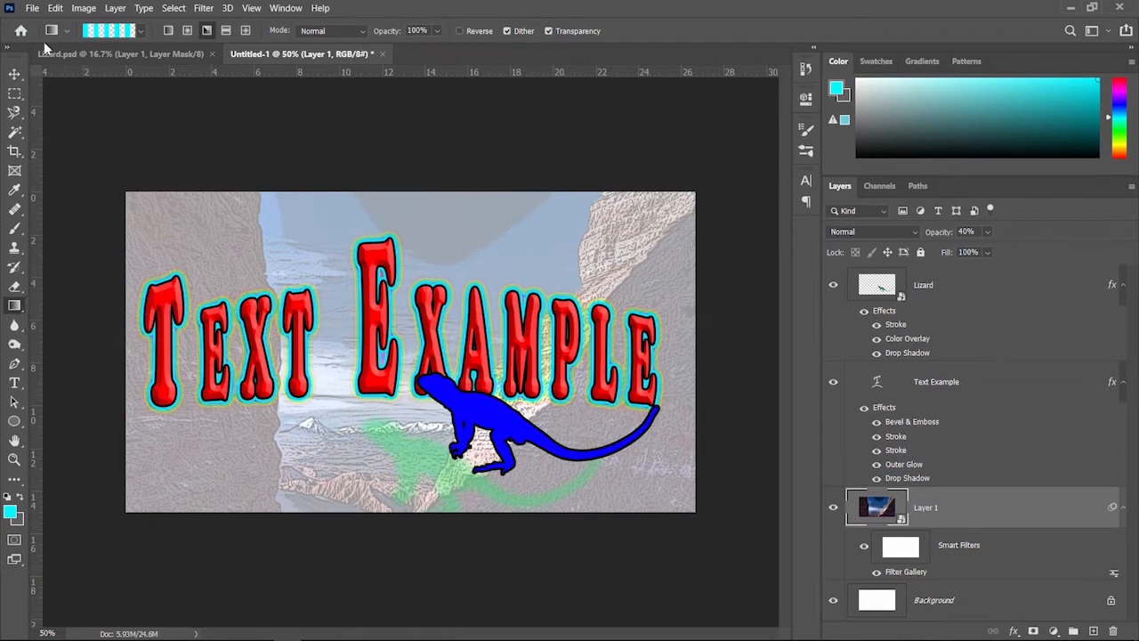
left_click(7, 496)
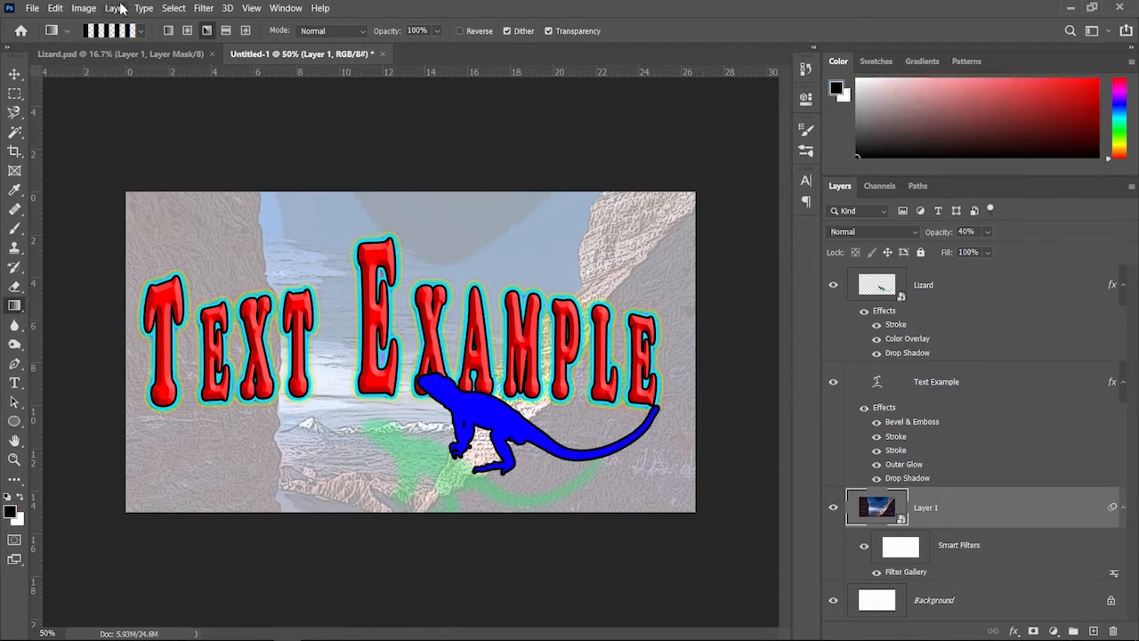
left_click(140, 30)
left_click(59, 87)
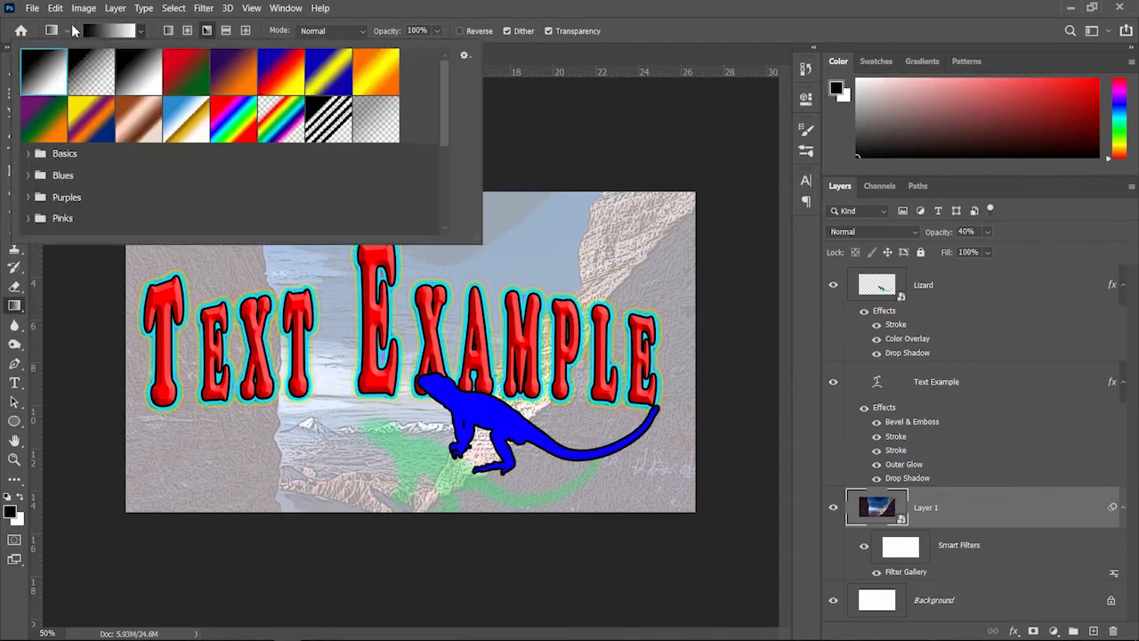
left_click(168, 31)
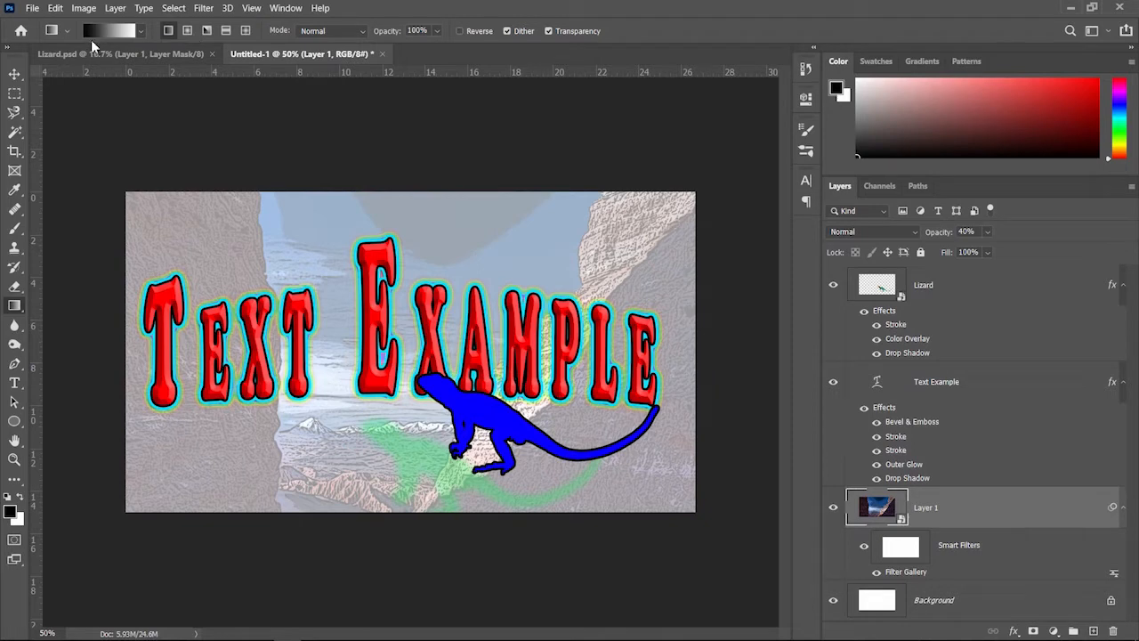
Set the foreground color to bright green
left_click(12, 514)
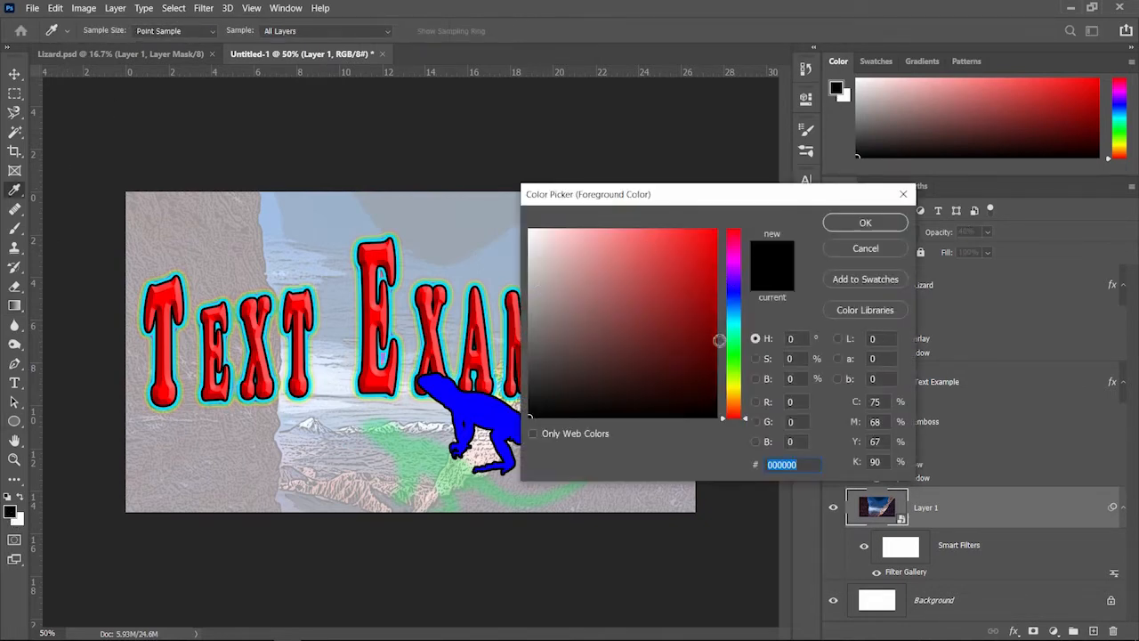
left_click(734, 363)
left_click(687, 309)
left_click(850, 223)
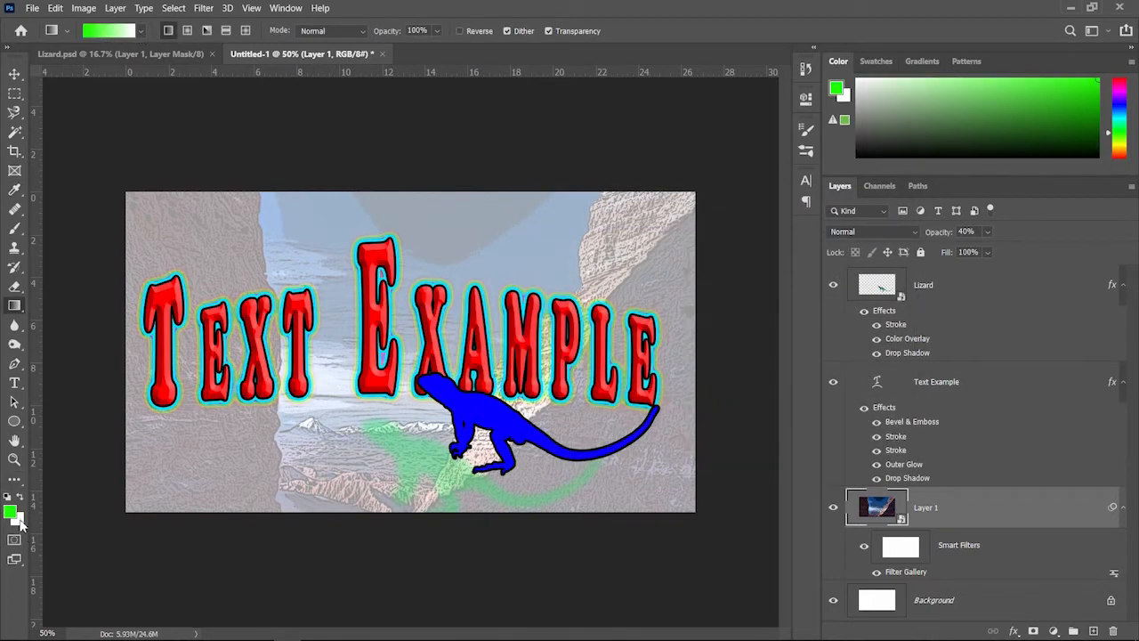
Set the background color to bright orange
left_click(15, 519)
left_click(733, 399)
left_click(724, 281)
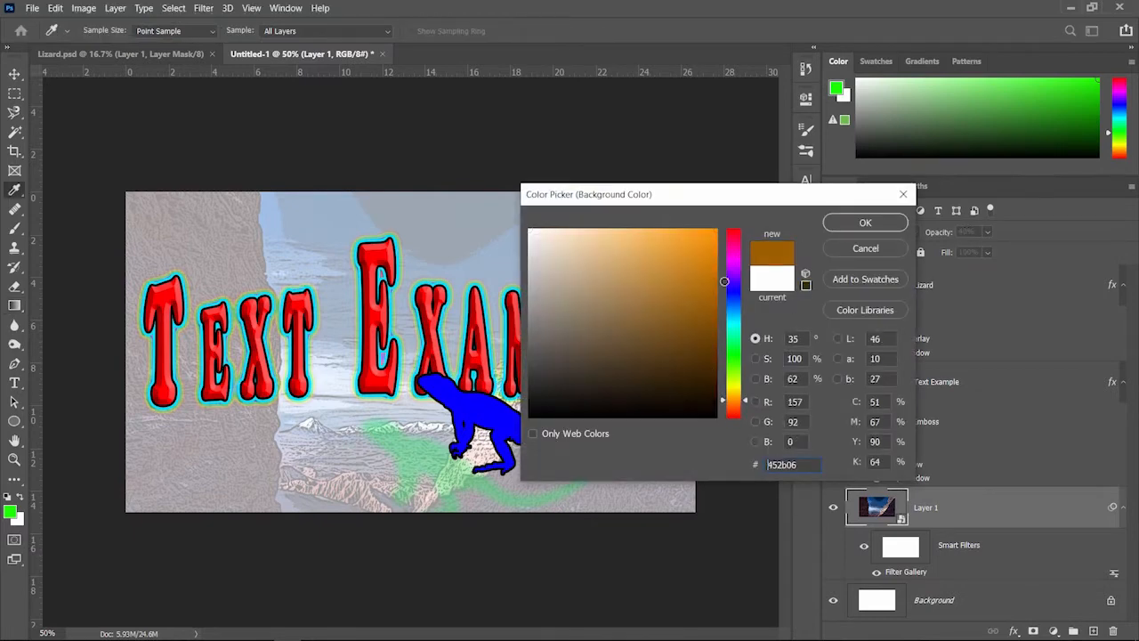
left_click(715, 233)
left_click(864, 222)
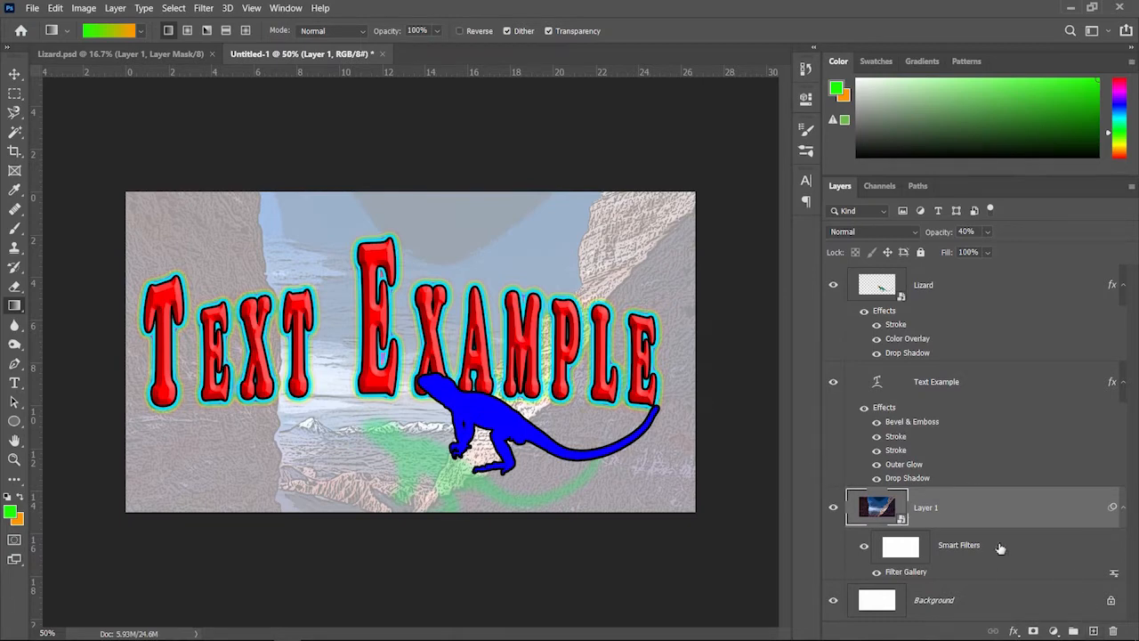
Add a new layer above Layer 1, test a medium-length diagonal linear gradient on it, and undo the gradient
left_click(1092, 631)
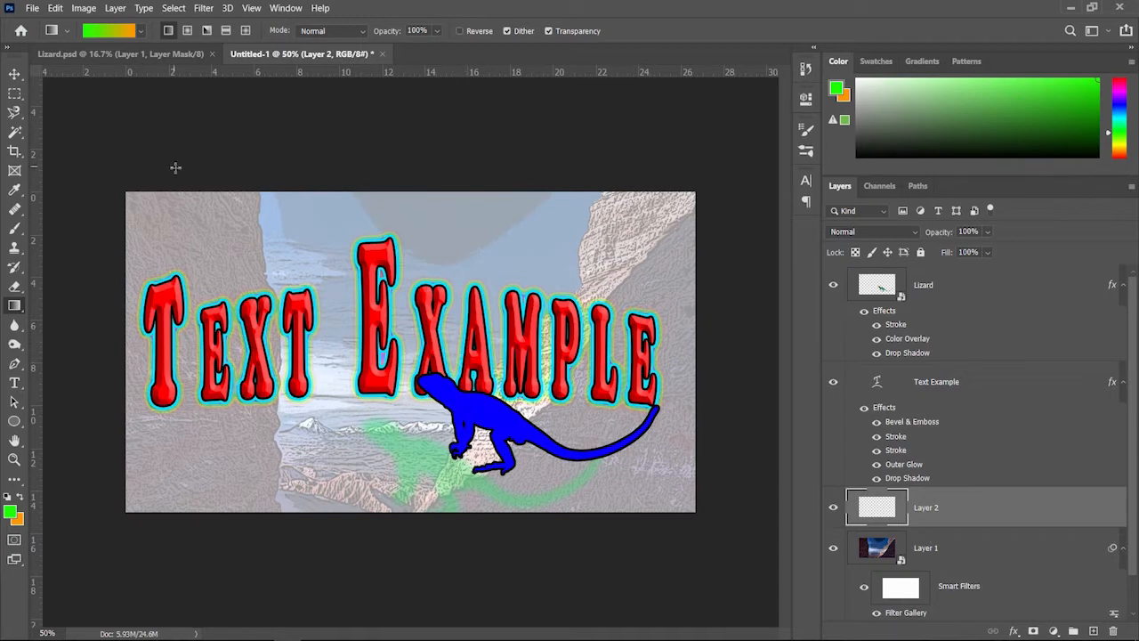
left_click_drag(306, 292, 440, 370)
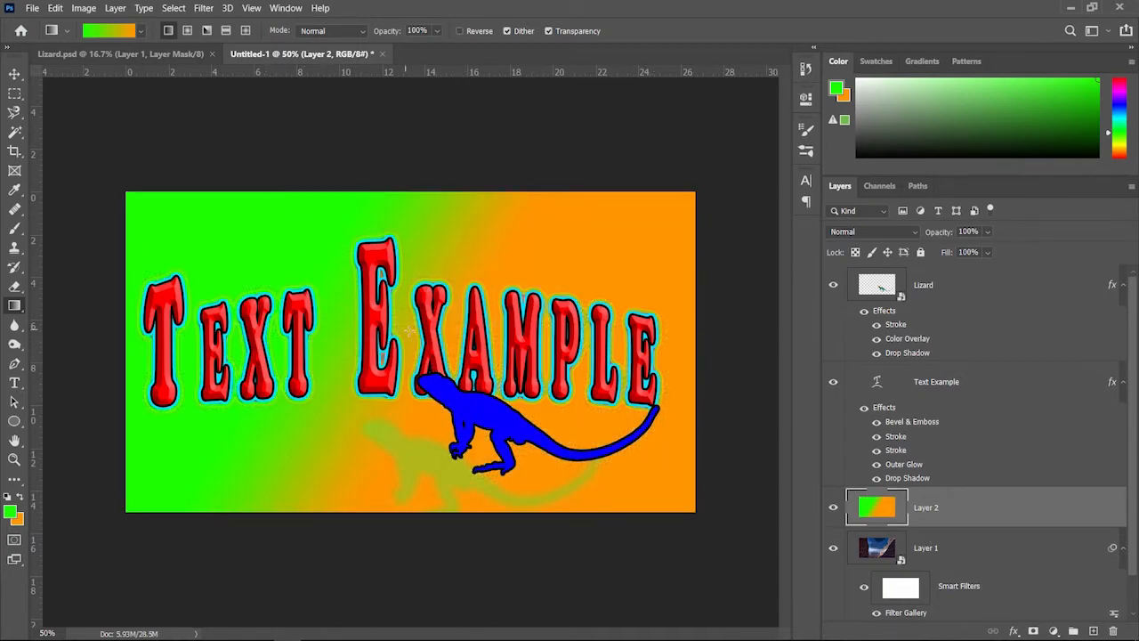
key("ctrl+z")
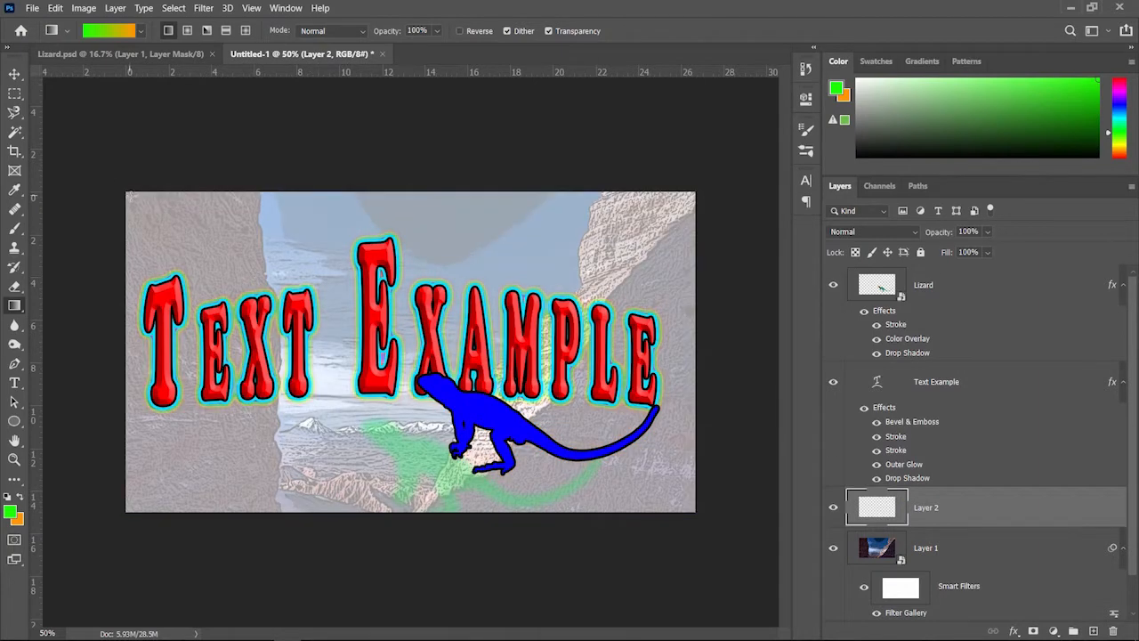
Try a linear gradient spanning the canvas diagonally and a very short one beside the large E, undoing each
left_click_drag(148, 183, 716, 545)
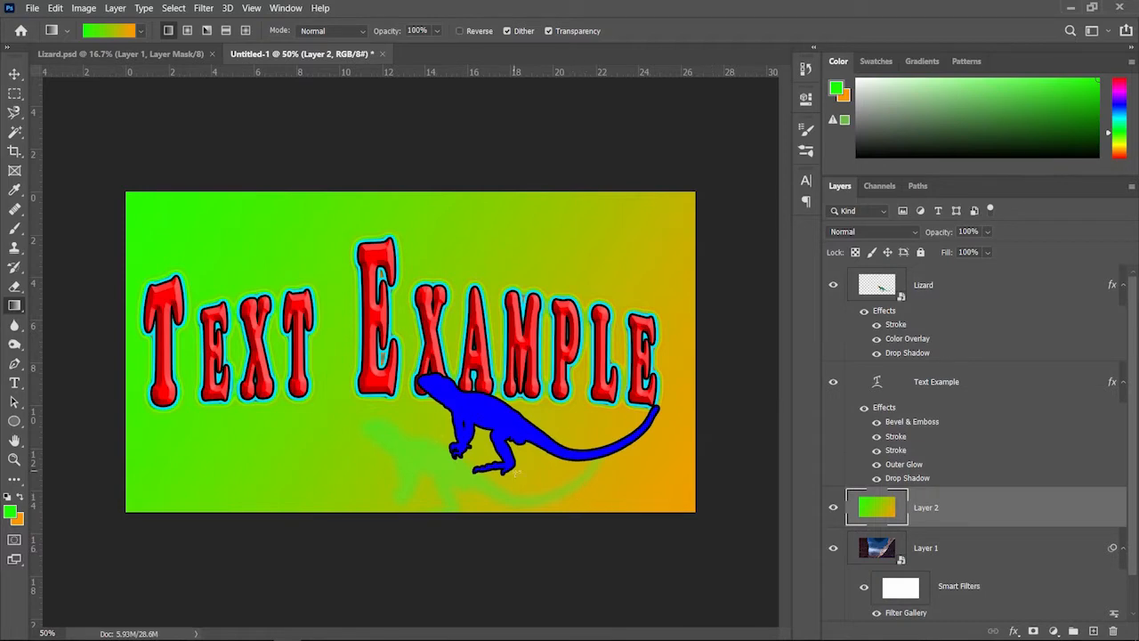
key("ctrl+z")
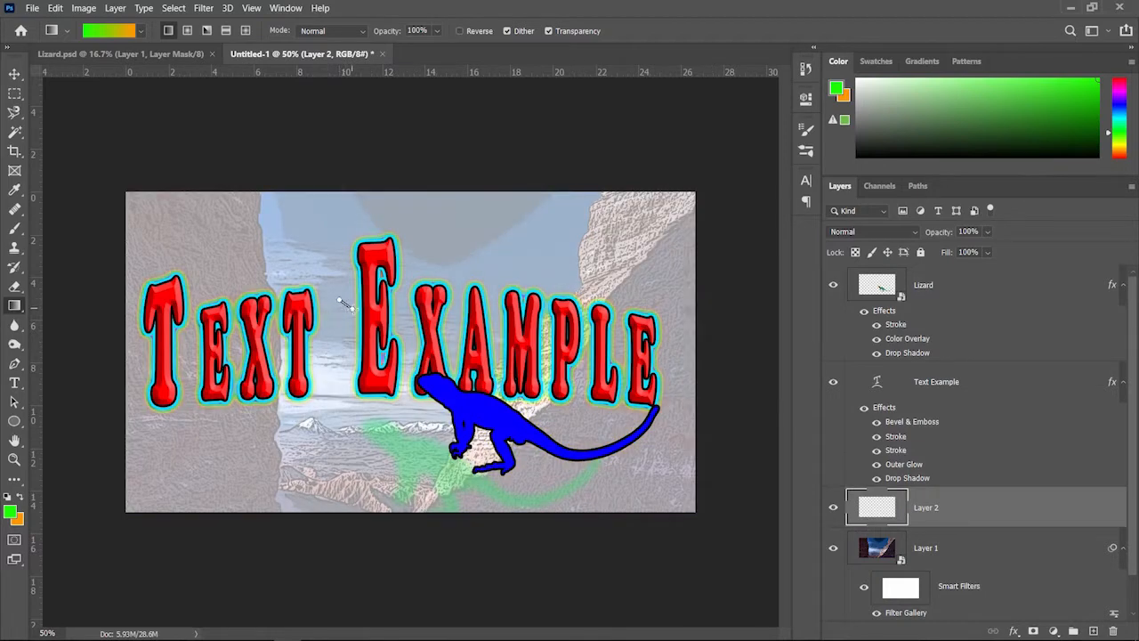
left_click_drag(350, 308, 353, 308)
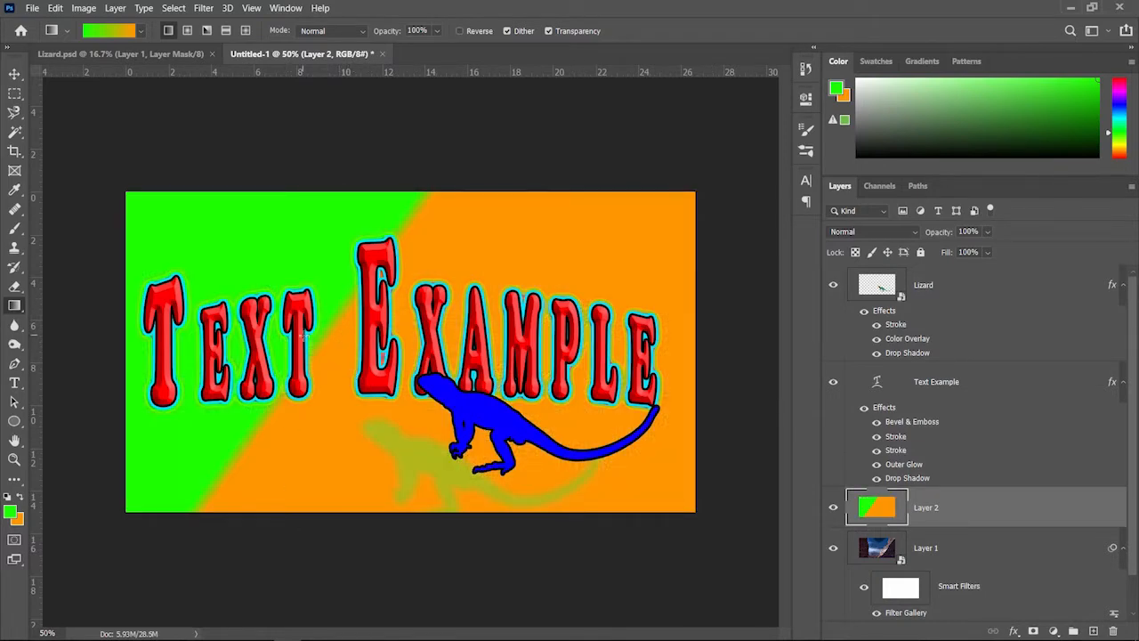
key("ctrl+z")
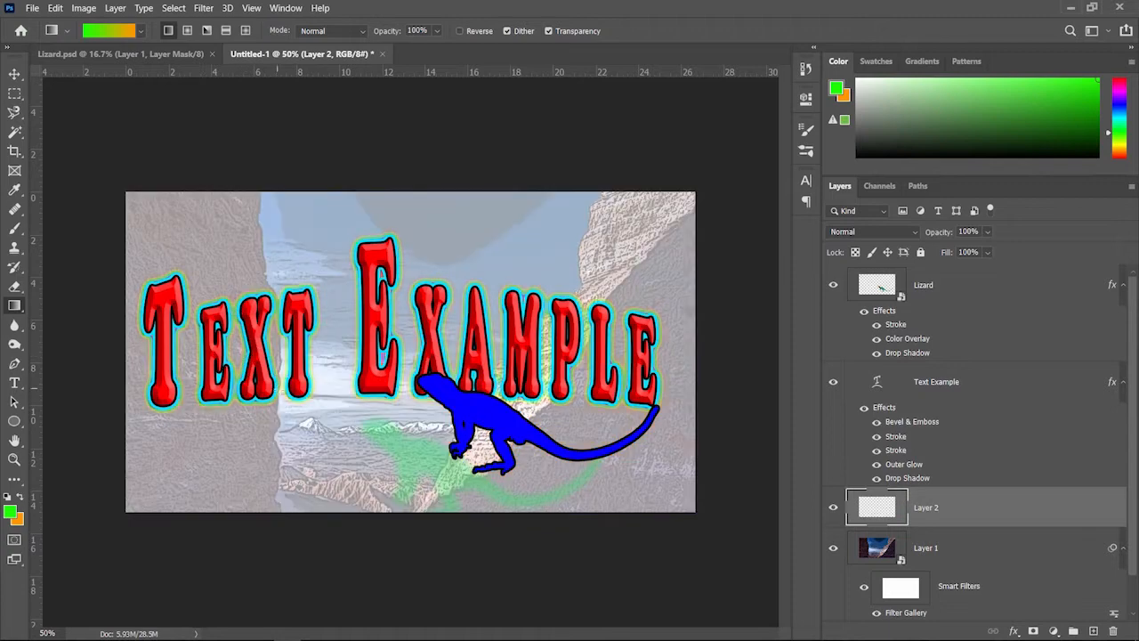
Try a radial gradient near the text's middle and an angle gradient near the lizard's head, undoing each
left_click(187, 31)
left_click_drag(316, 302, 394, 396)
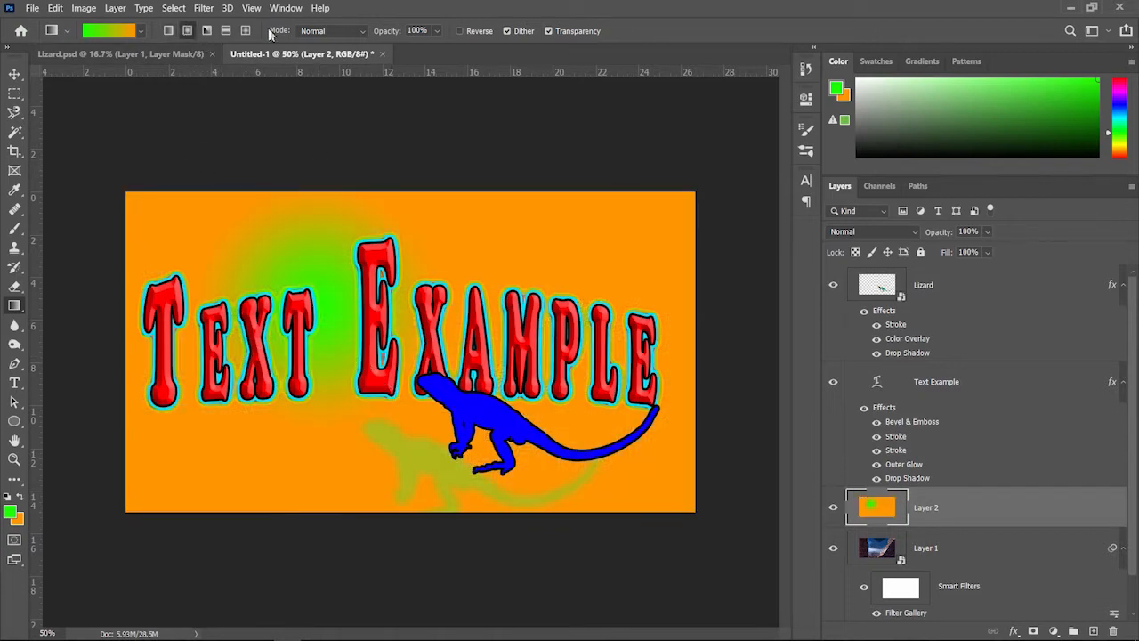
key("ctrl+z")
left_click(207, 32)
left_click_drag(425, 360, 473, 443)
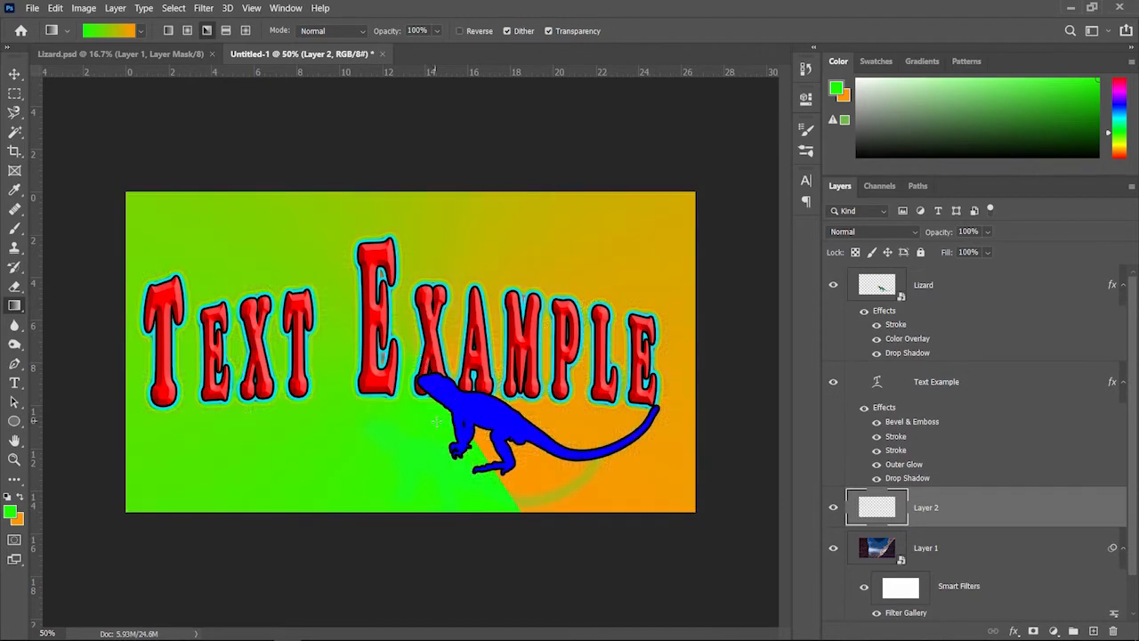
key("ctrl+z")
Try a reflected gradient and a diamond gradient on the empty layer, undoing each
left_click(226, 30)
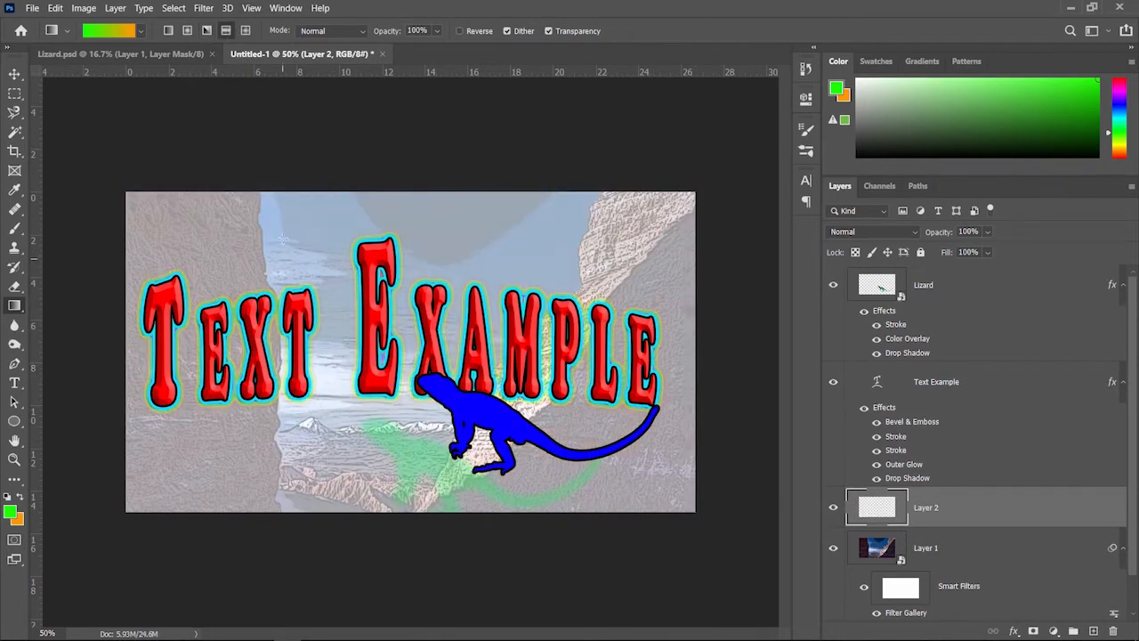
left_click_drag(287, 307, 349, 342)
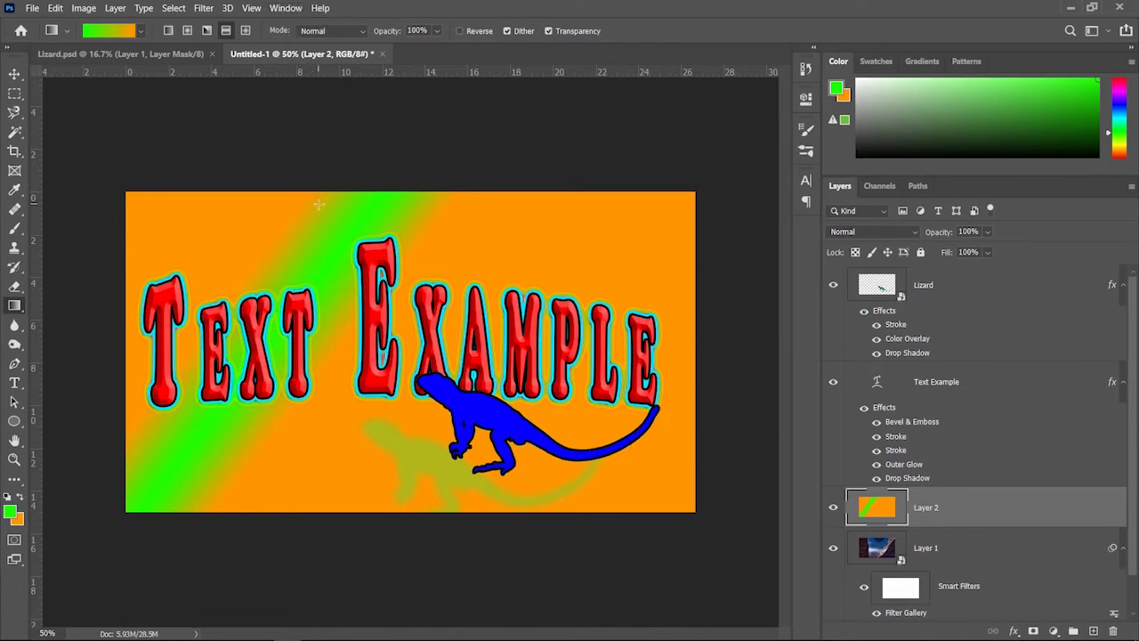
key("ctrl+z")
left_click(245, 30)
left_click_drag(267, 311, 369, 384)
key("ctrl+z")
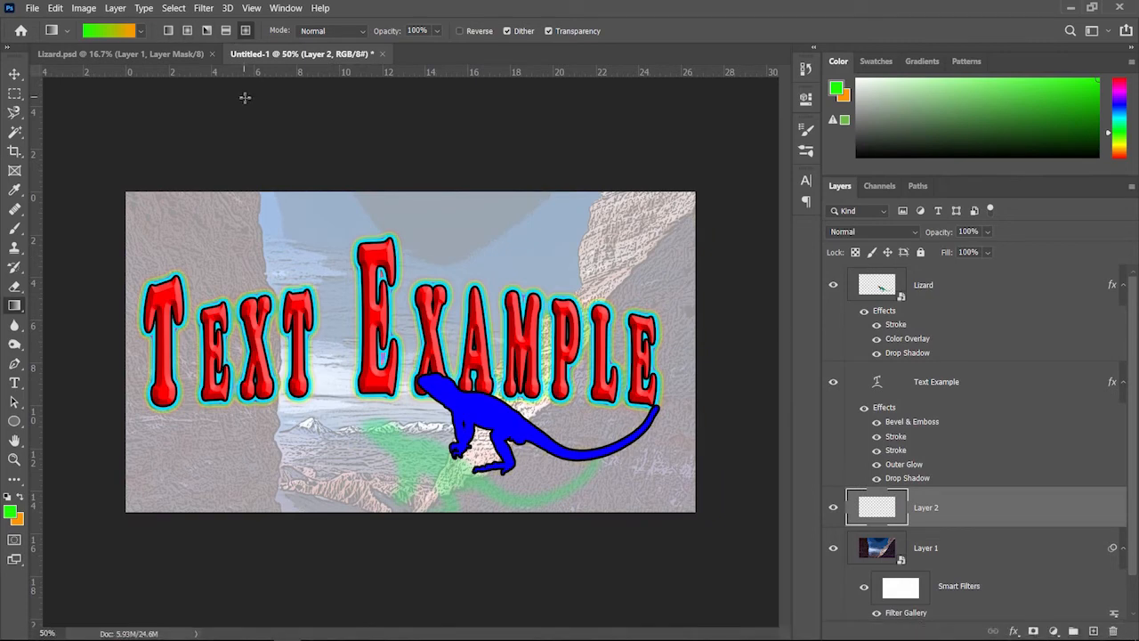
Try a large radial gradient outward from the lizard with lowered layer opacity, and undo both changes
left_click(187, 30)
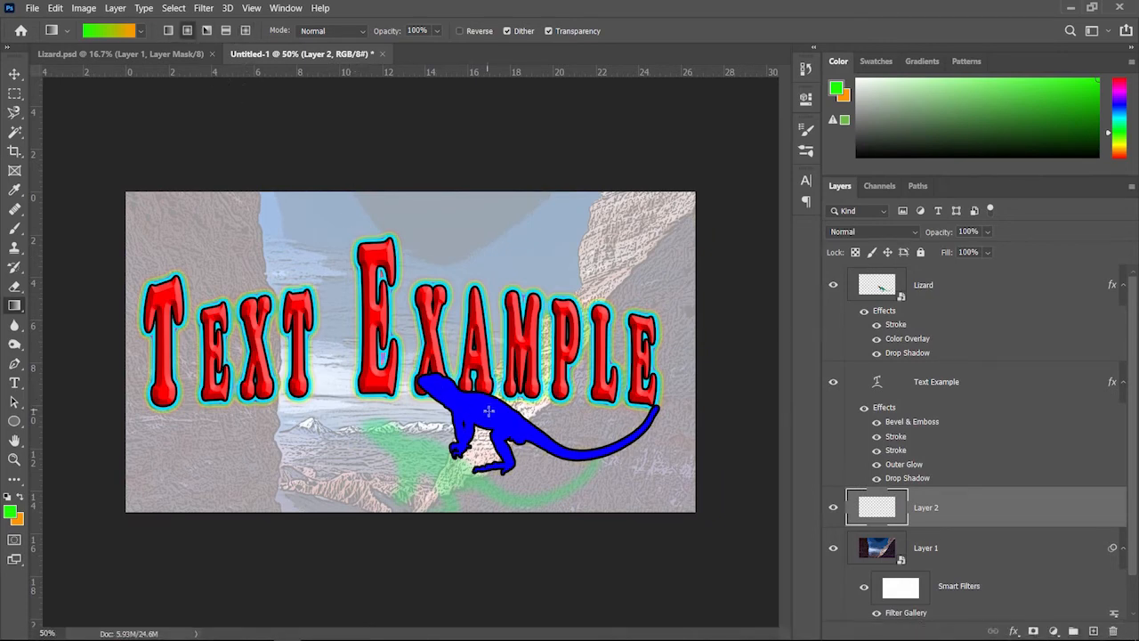
mouse_move(489, 410)
left_mouse_down()
mouse_move(690, 505)
mouse_move(608, 447)
left_mouse_up()
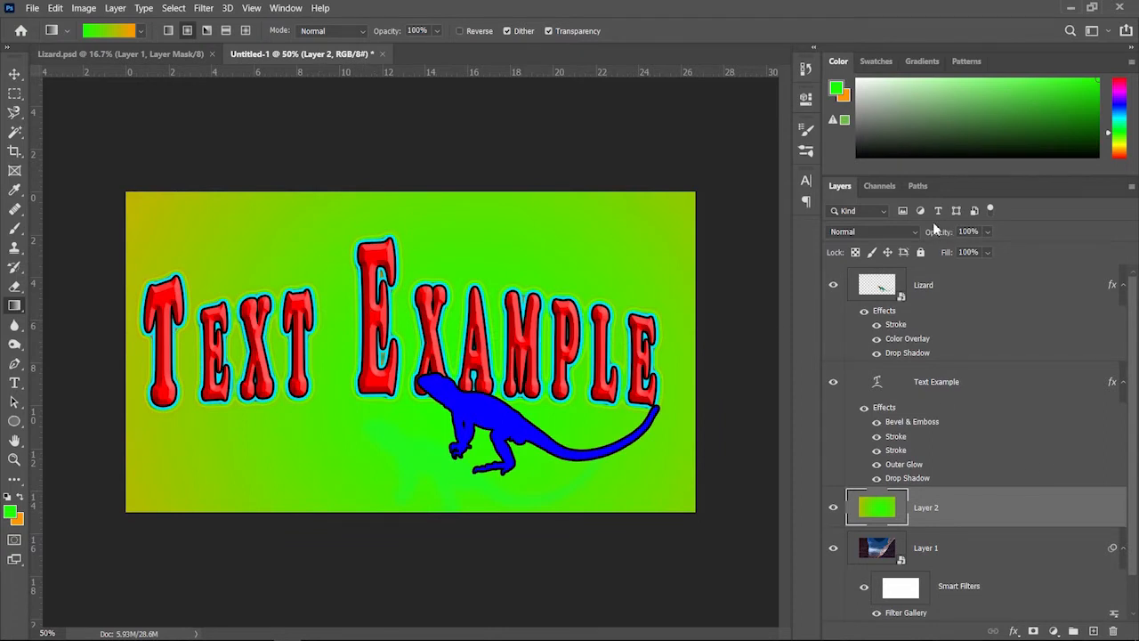
left_click_drag(940, 234, 911, 238)
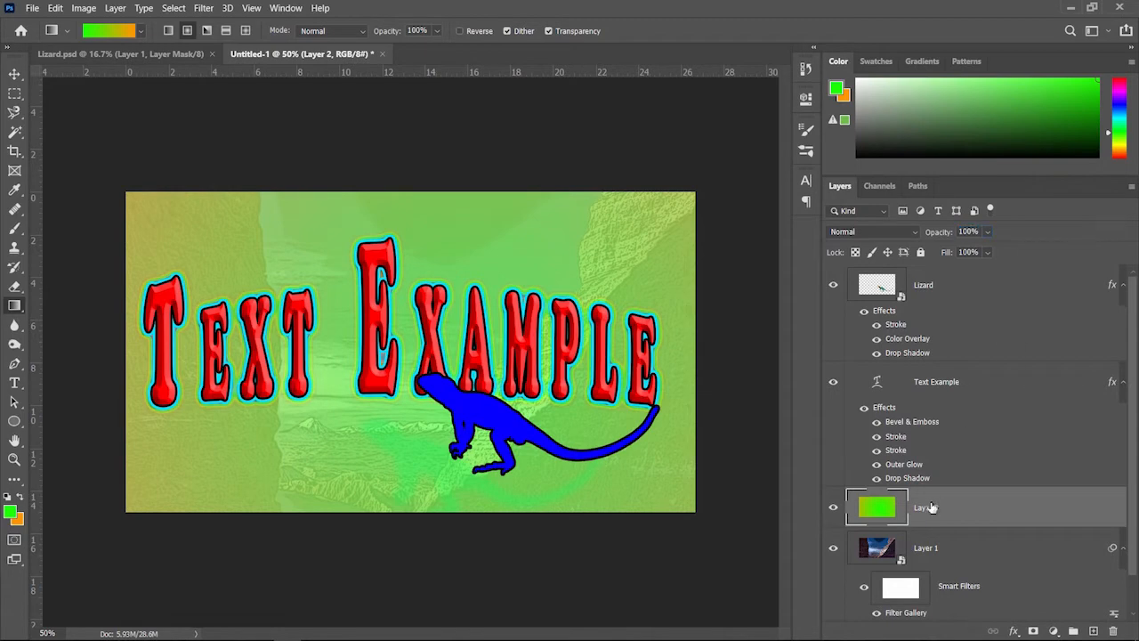
key("ctrl+z")
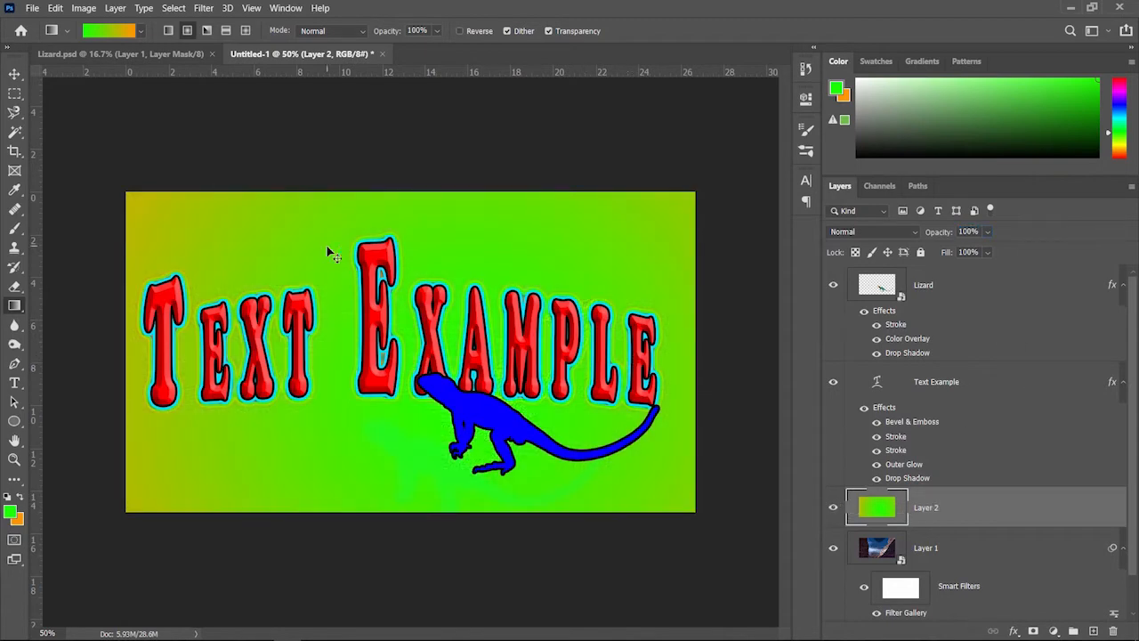
key("ctrl+z")
Try a radial green-to-transparent gradient starting beside the large E, and undo it
left_click(139, 32)
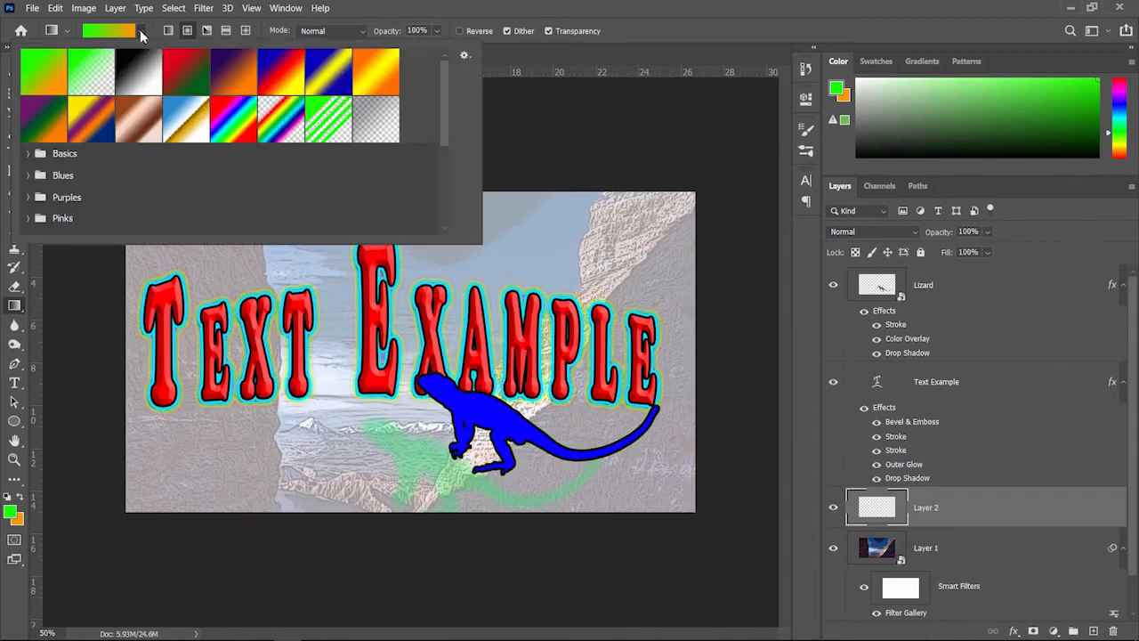
left_click(98, 72)
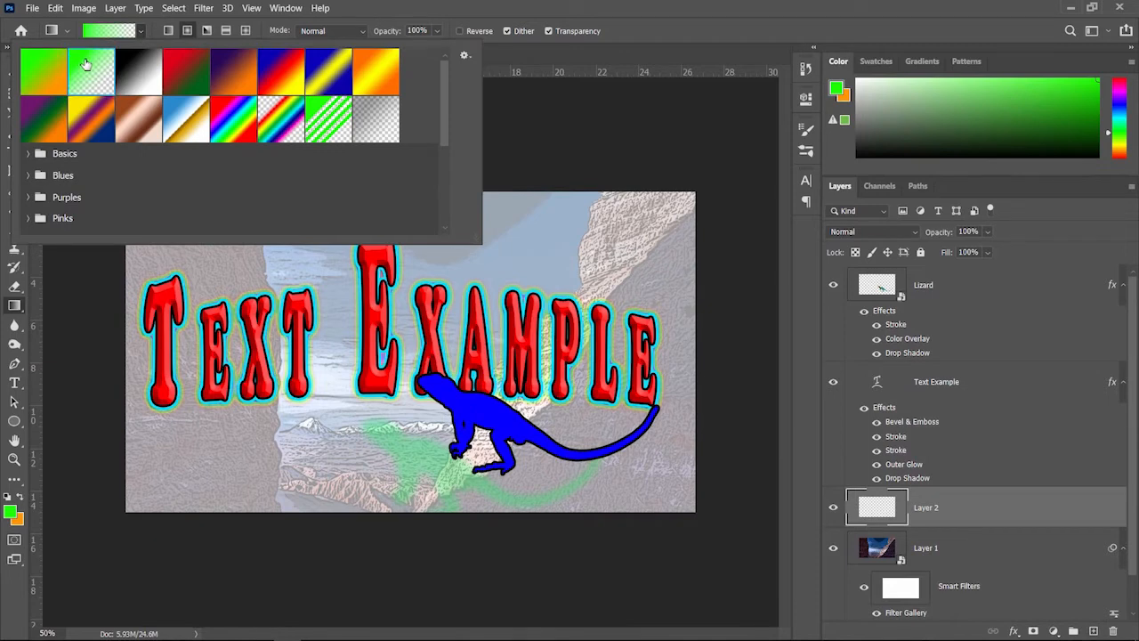
left_click(492, 100)
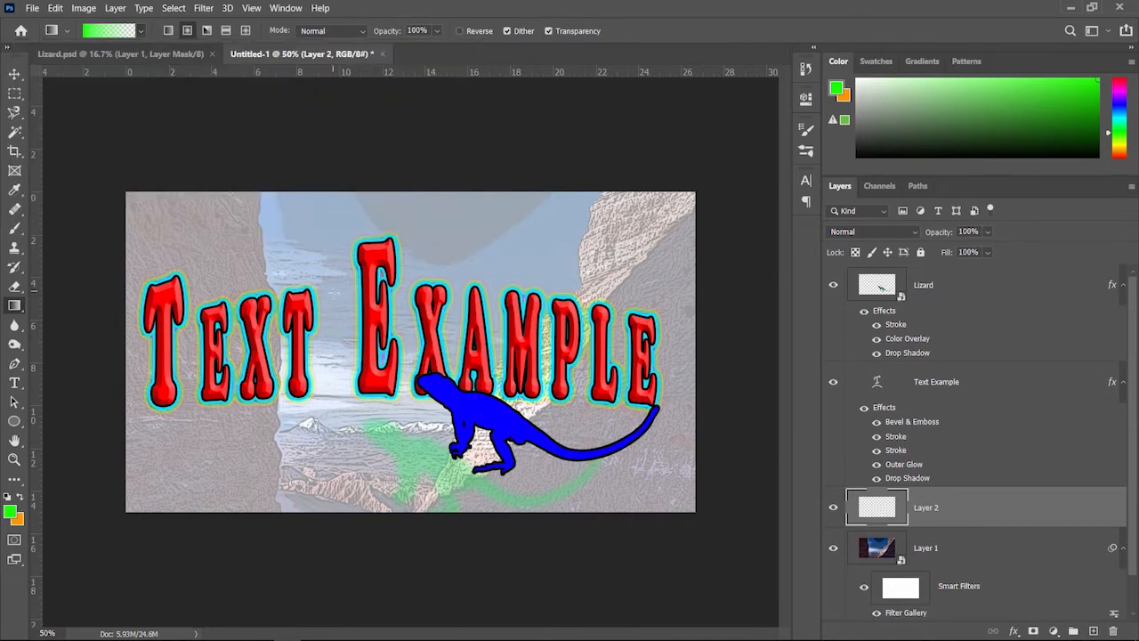
left_click_drag(333, 291, 458, 370)
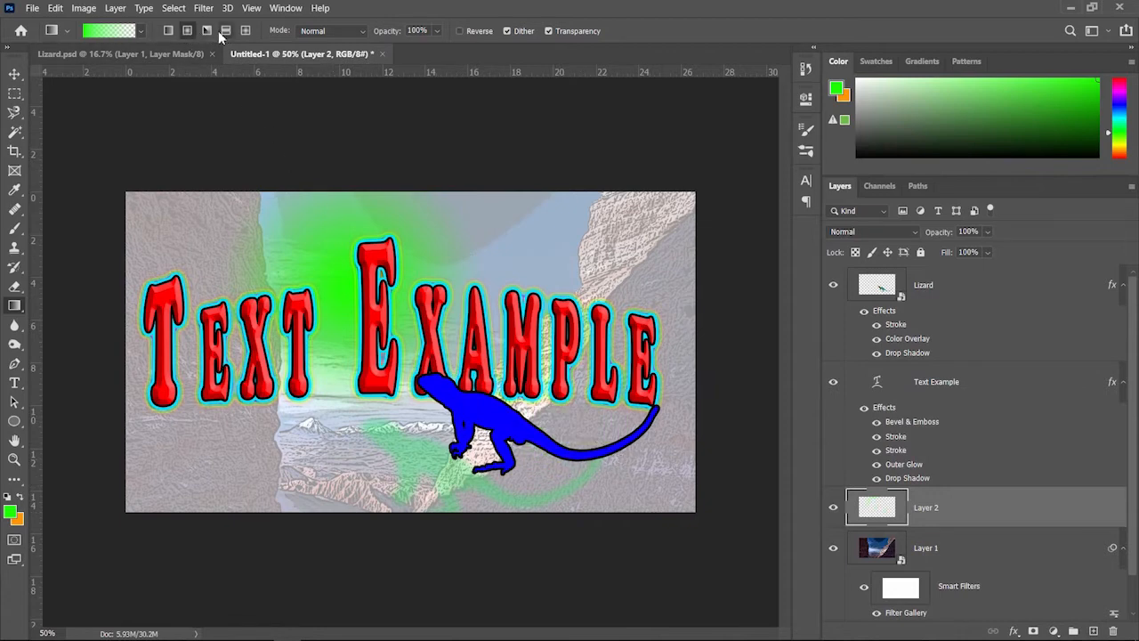
key("ctrl+z")
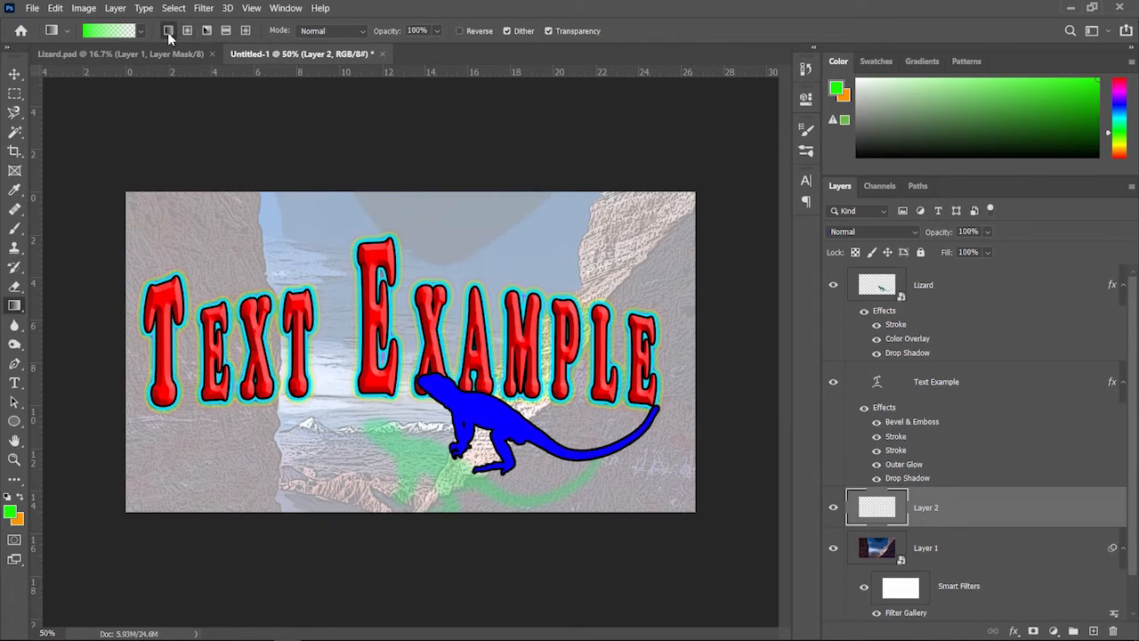
Restore the default colors, test a linear black-to-transparent gradient inward from the canvas's lower-right corner, and undo the gradient
left_click(8, 495)
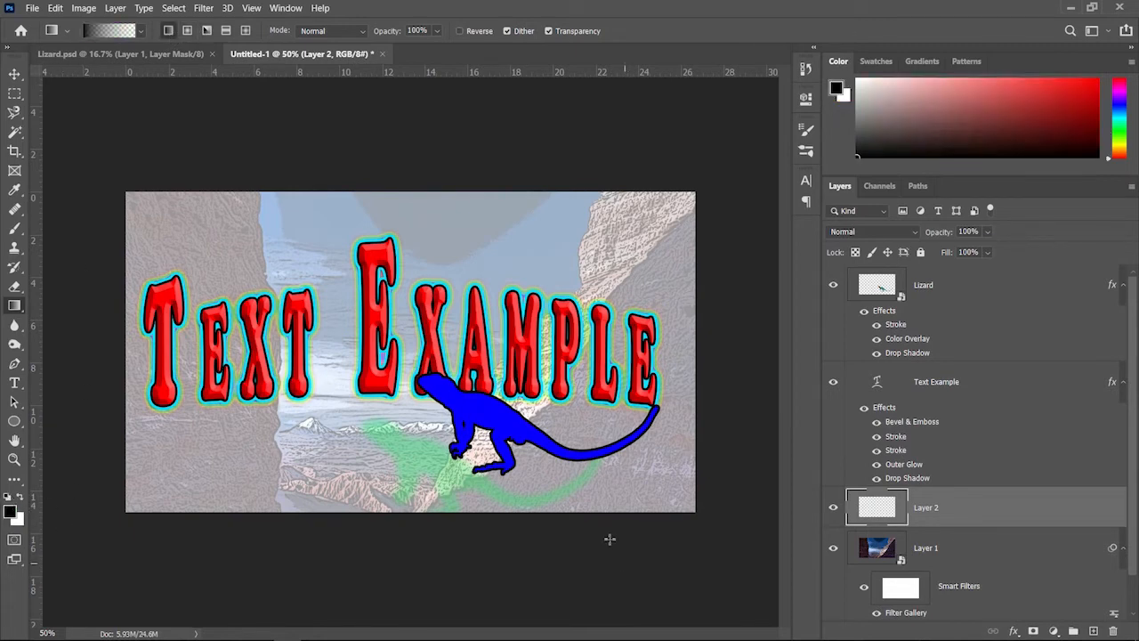
left_click_drag(610, 540, 424, 378)
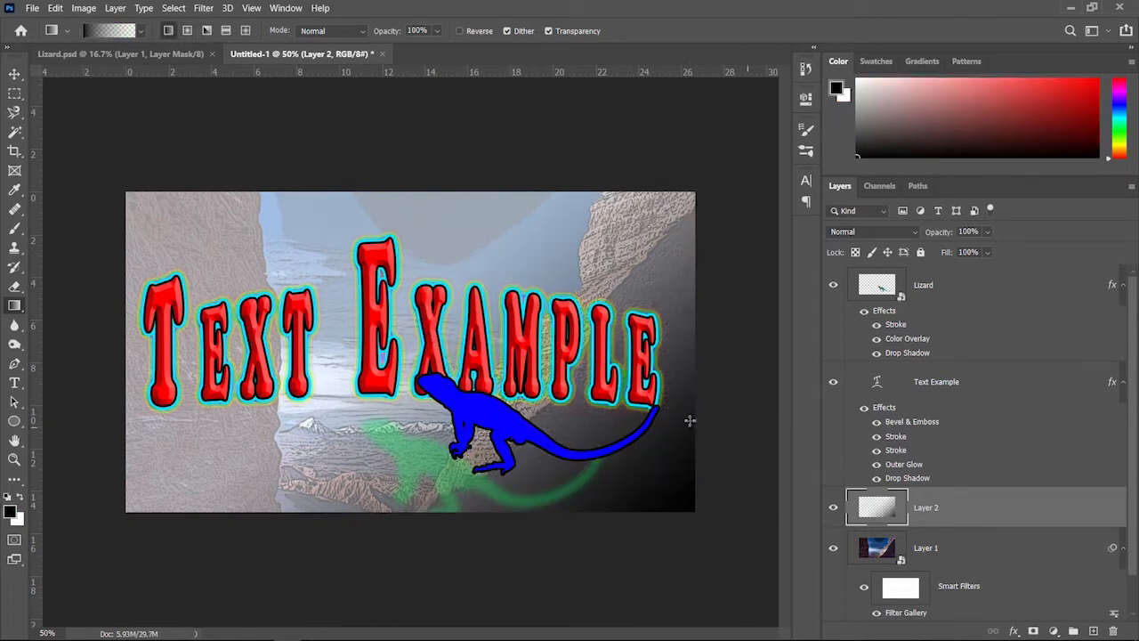
key("ctrl+z")
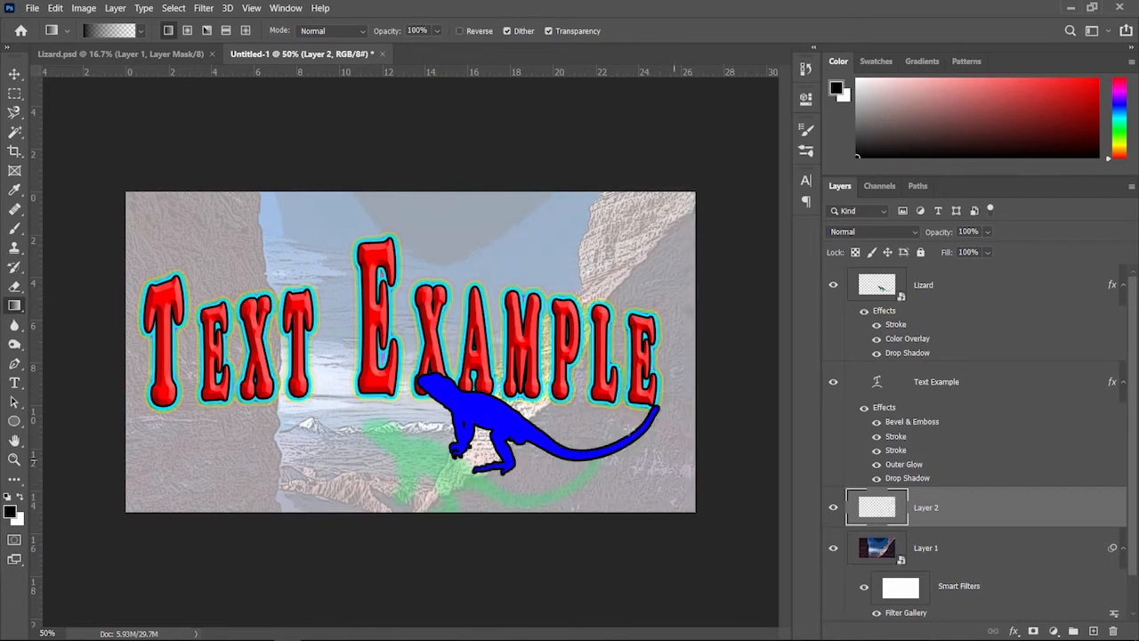
Choose the black-and-transparent striped gradient preset
left_click(141, 32)
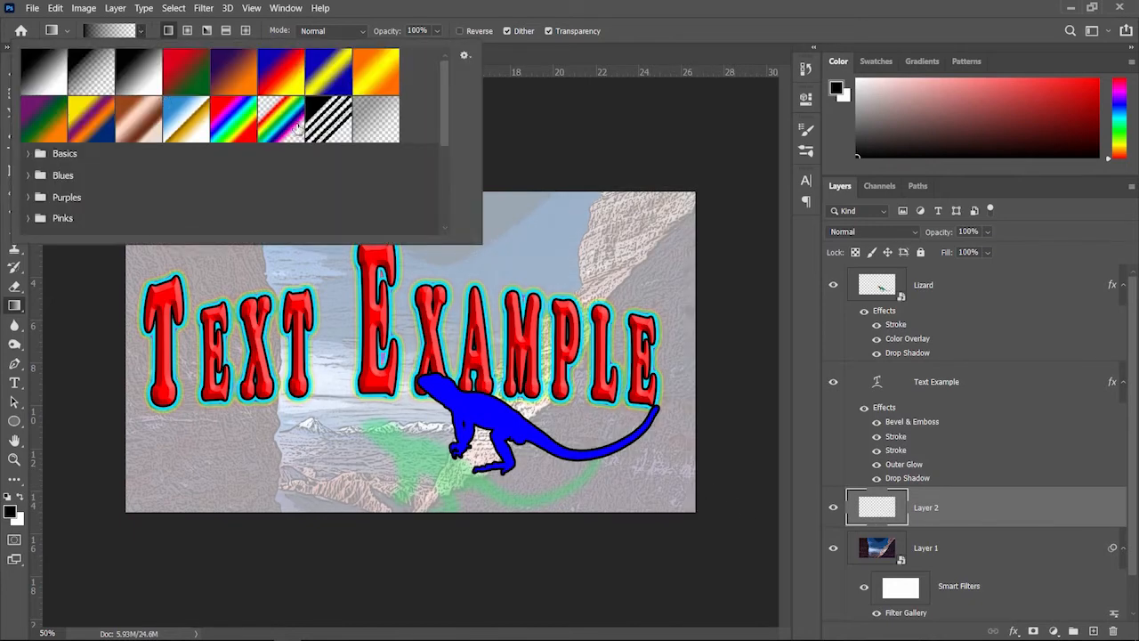
left_click(337, 127)
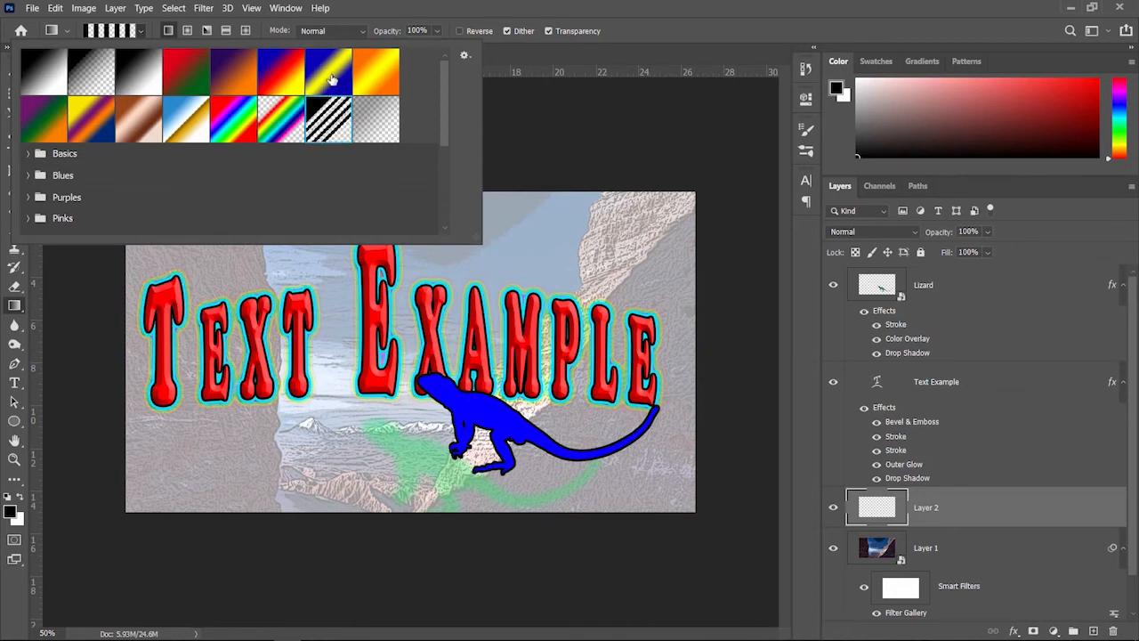
left_click(345, 7)
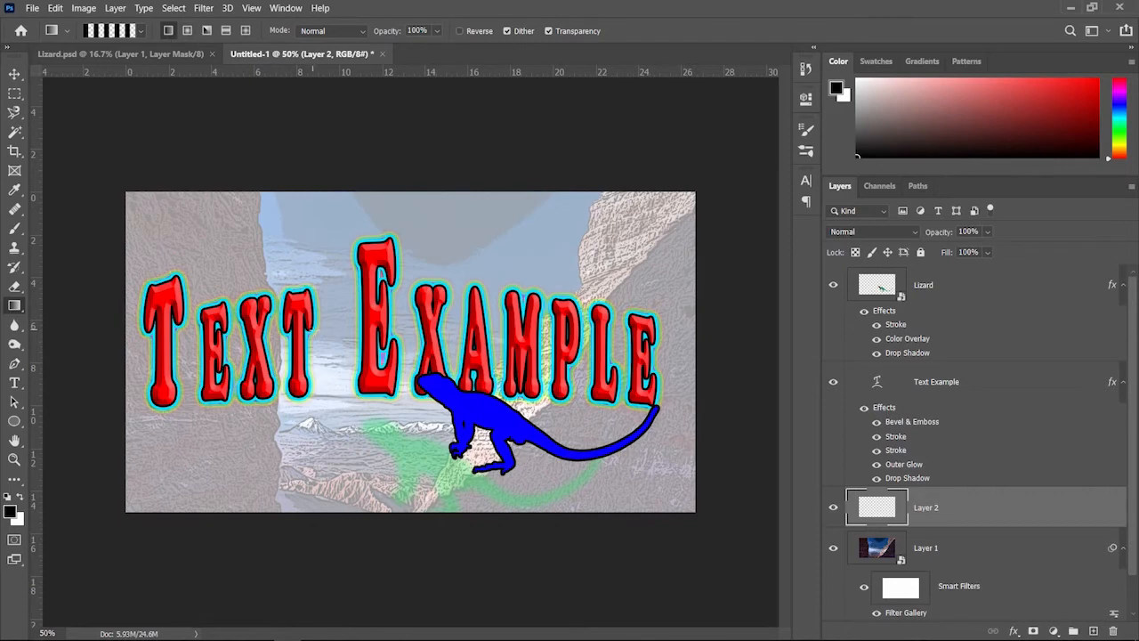
Try a linear striped gradient diagonally from the word Text toward the large E, and undo it
left_click_drag(256, 232, 393, 340)
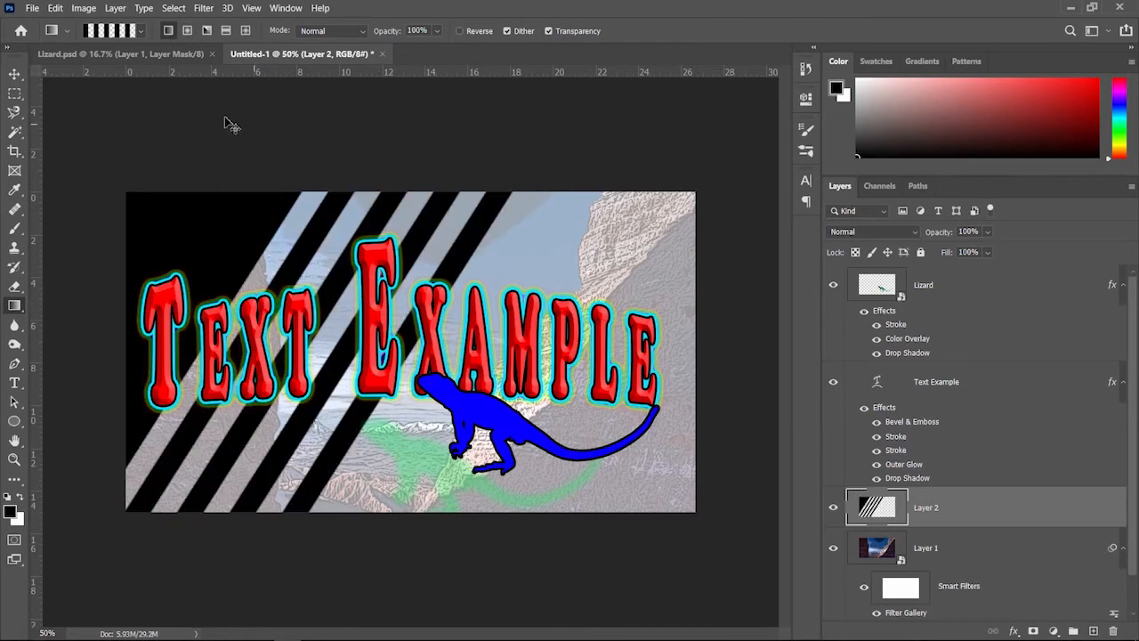
key("ctrl+z")
Draw a radial striped gradient above the word Text and a diamond striped gradient around the final E on Layer 2
left_click(187, 30)
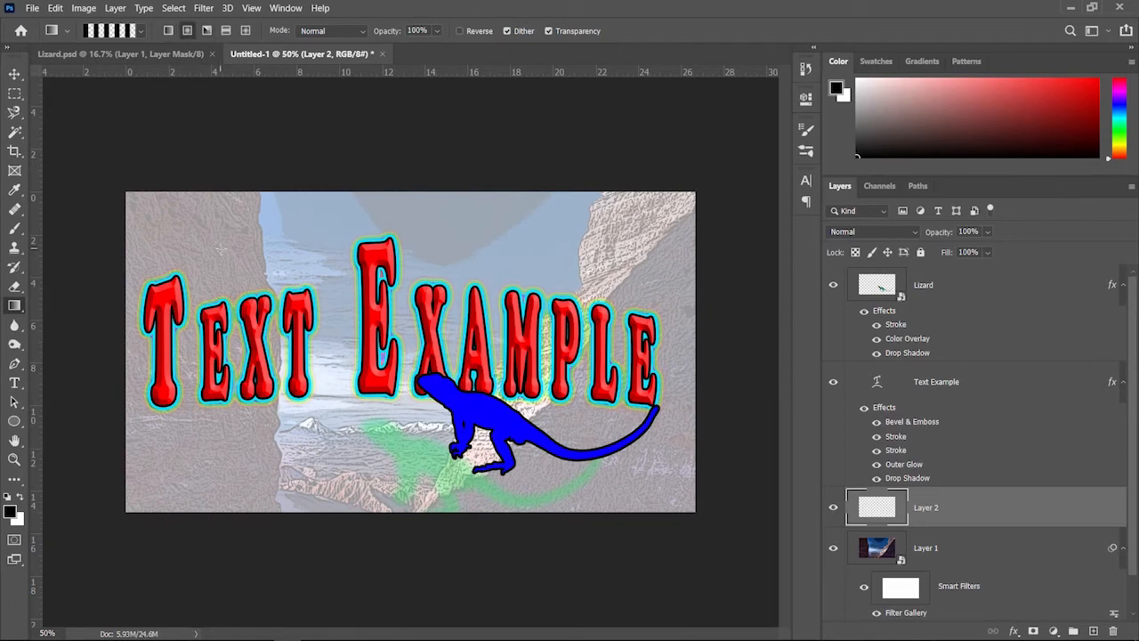
left_click_drag(228, 255, 327, 312)
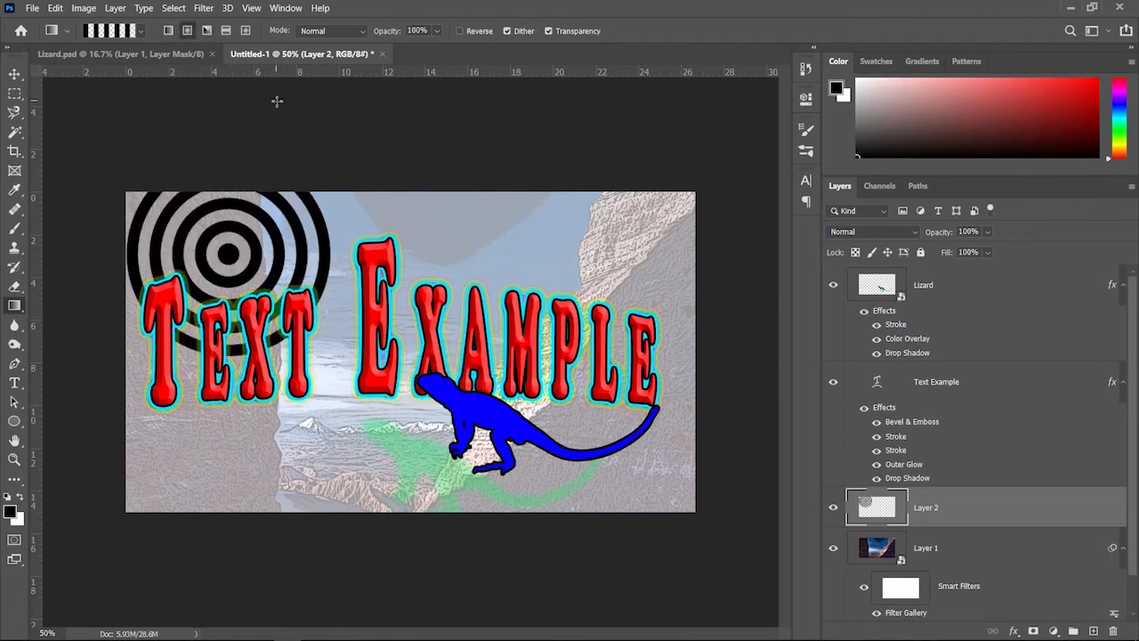
left_click(246, 30)
left_click_drag(615, 381, 729, 449)
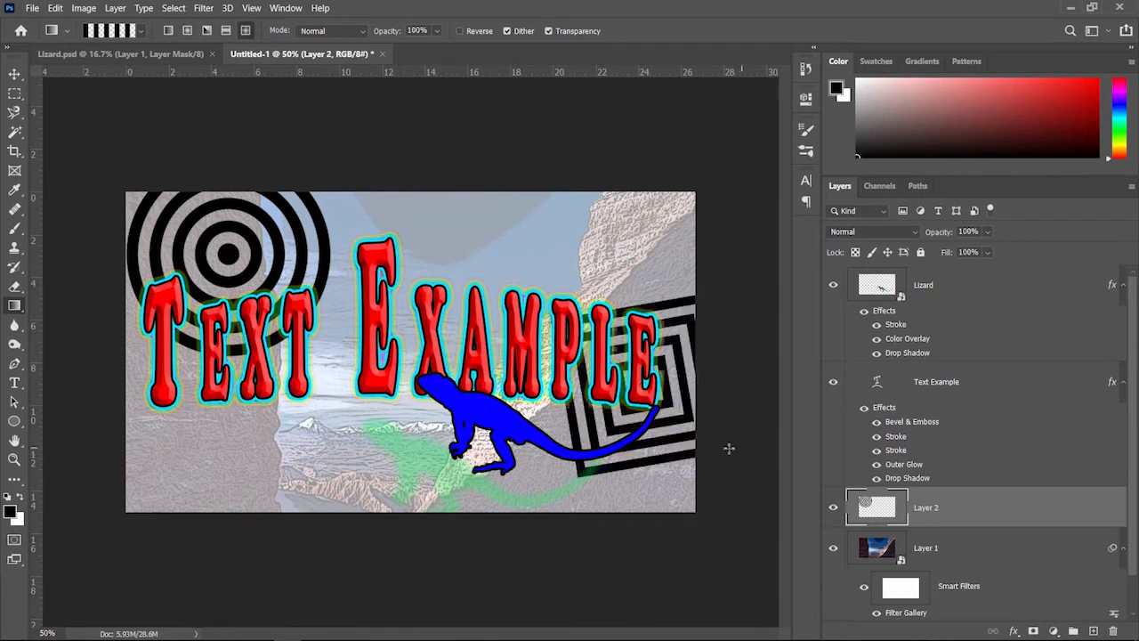
Draw a reflected striped gradient from the large E to the lizard's head, sending diagonal stripes across the canvas
left_click(226, 31)
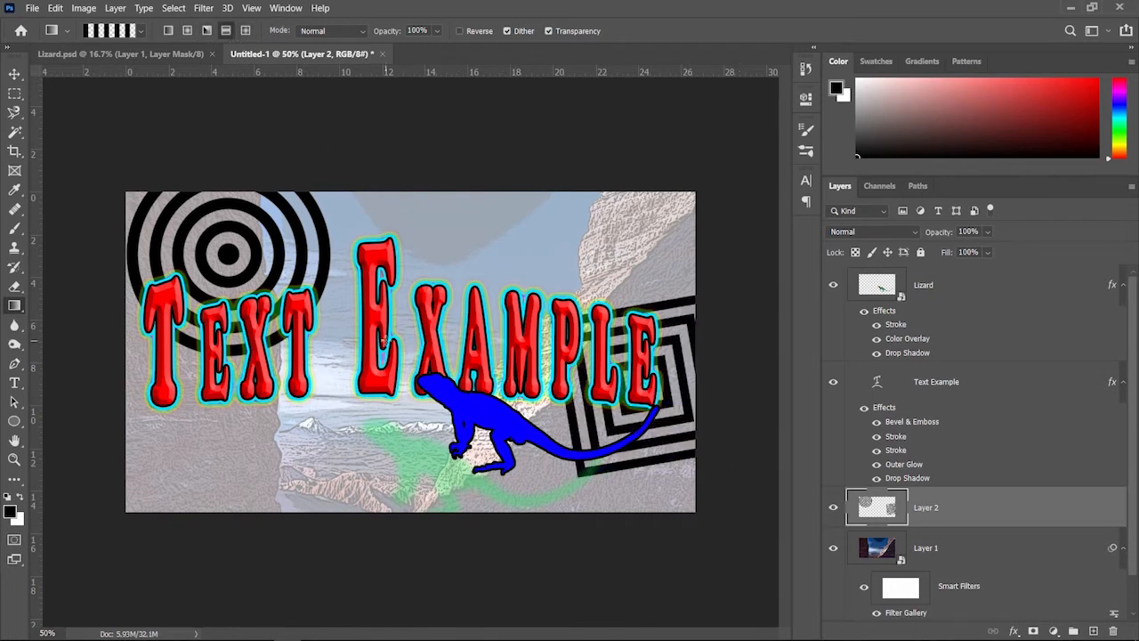
left_click_drag(376, 332, 429, 407)
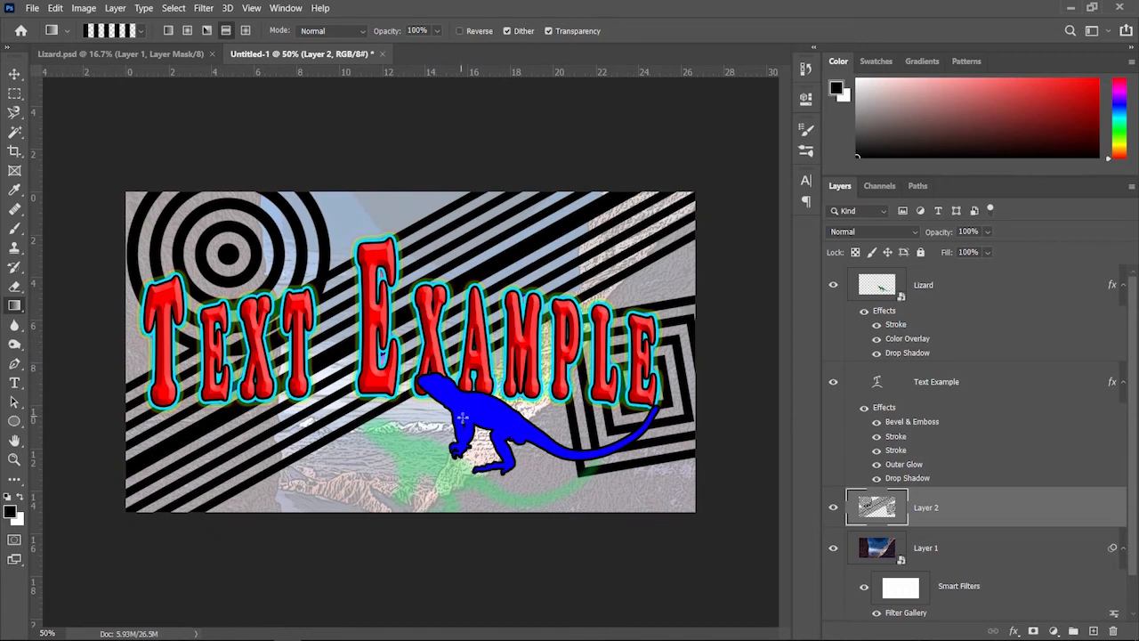
Give Layer 2 a drop shadow and a cyan 5 px outside stroke
double_click(1050, 520)
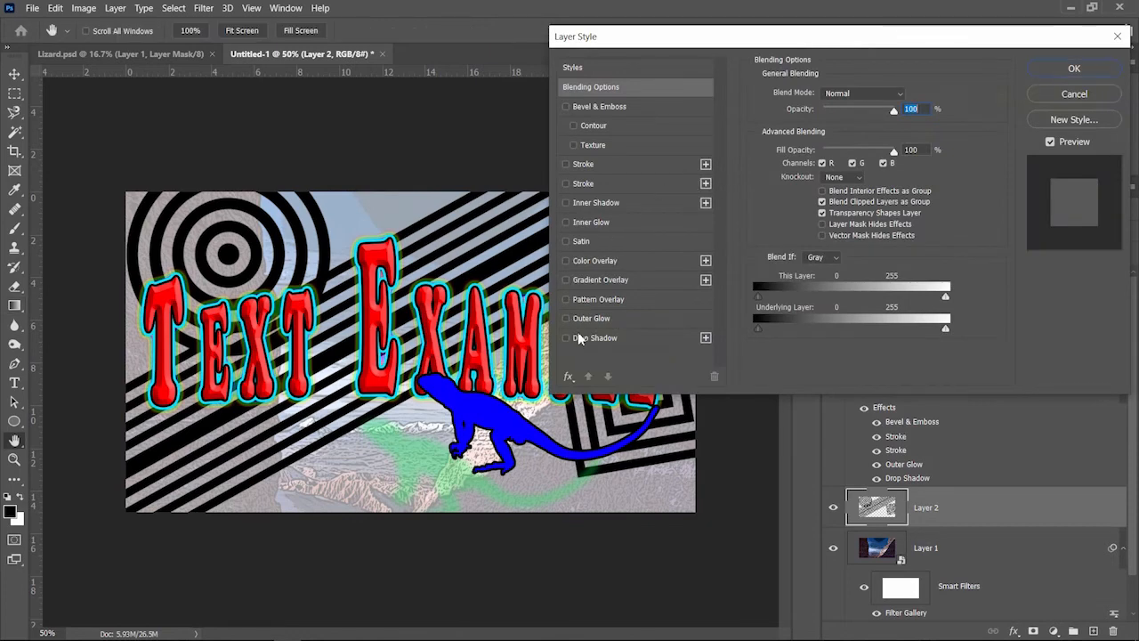
left_click(578, 338)
left_click(582, 165)
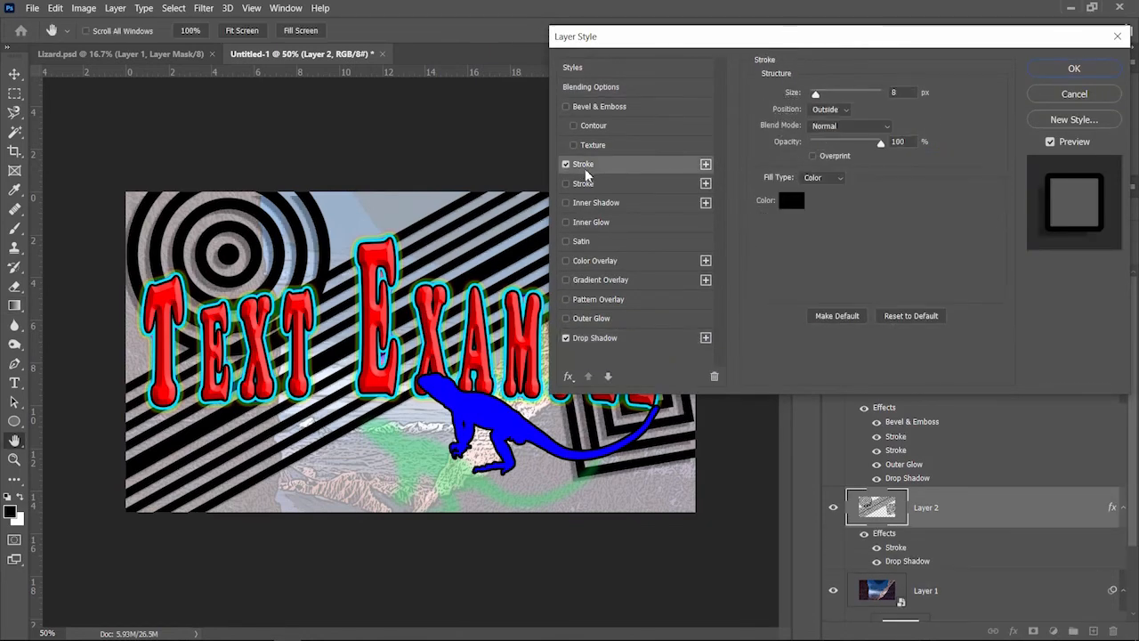
left_click(585, 183)
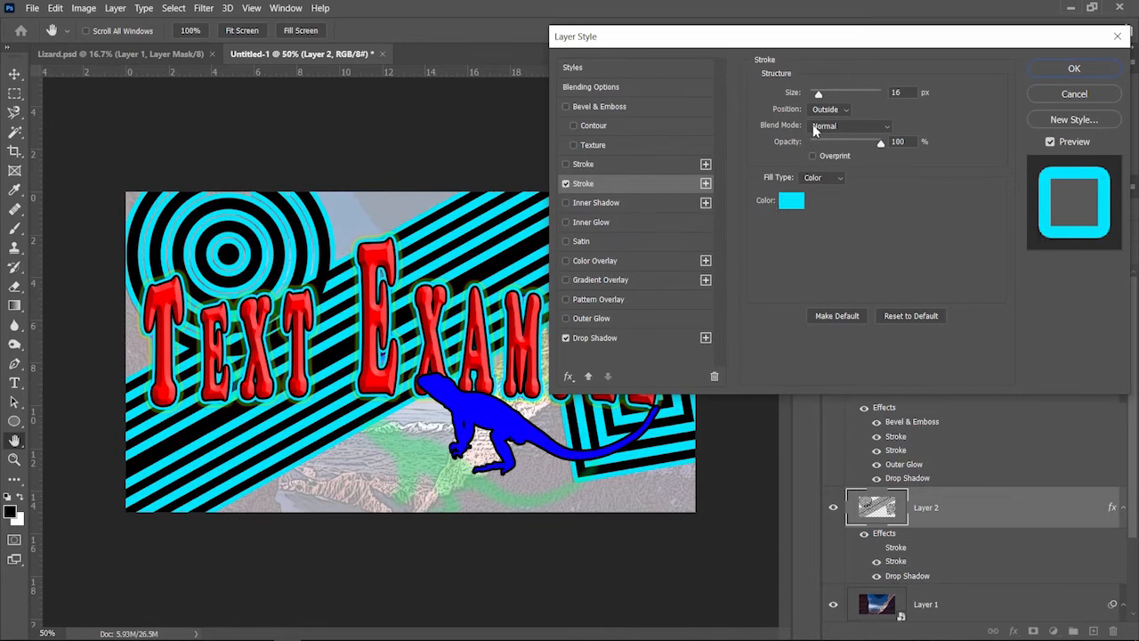
left_click_drag(816, 96, 813, 93)
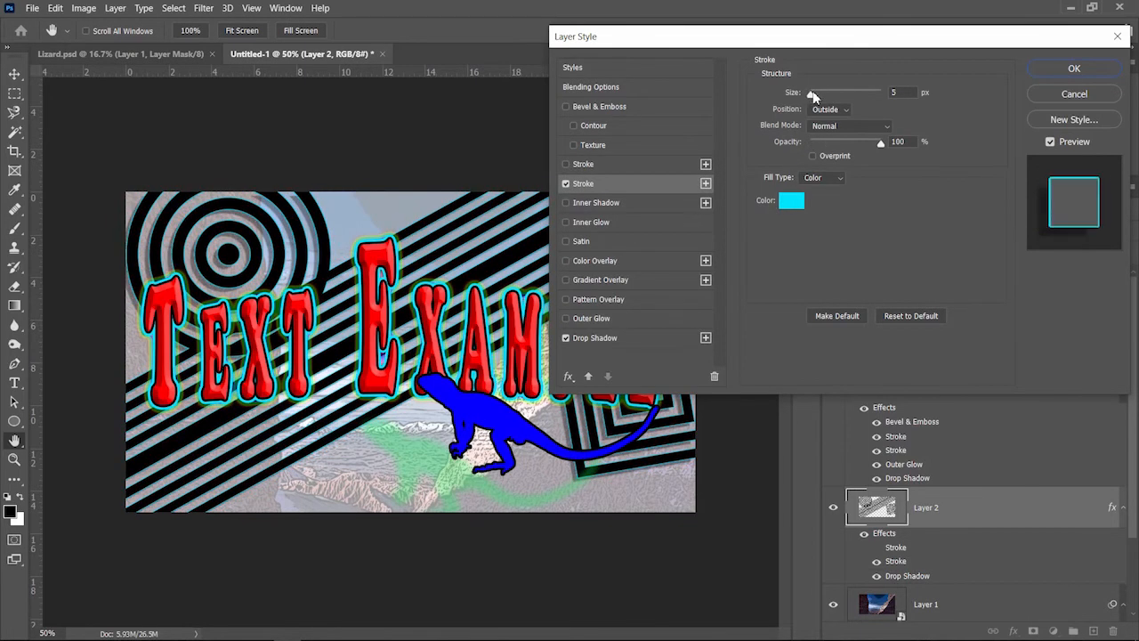
left_click(1050, 71)
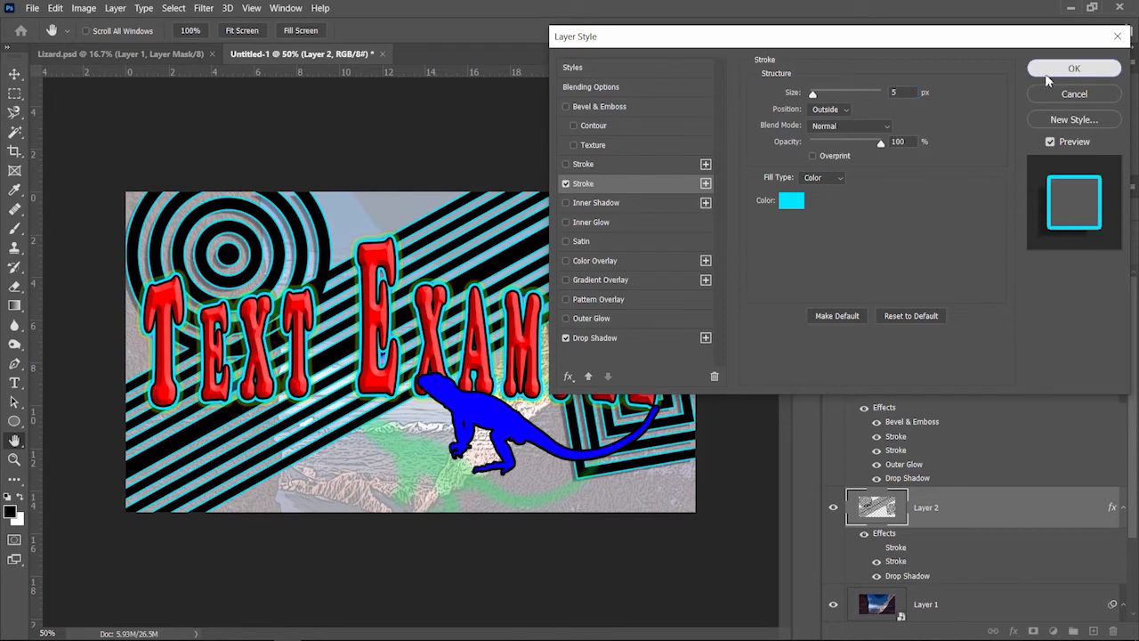
Try an angle striped gradient starting below the large E on Layer 2, and undo it
key("g")
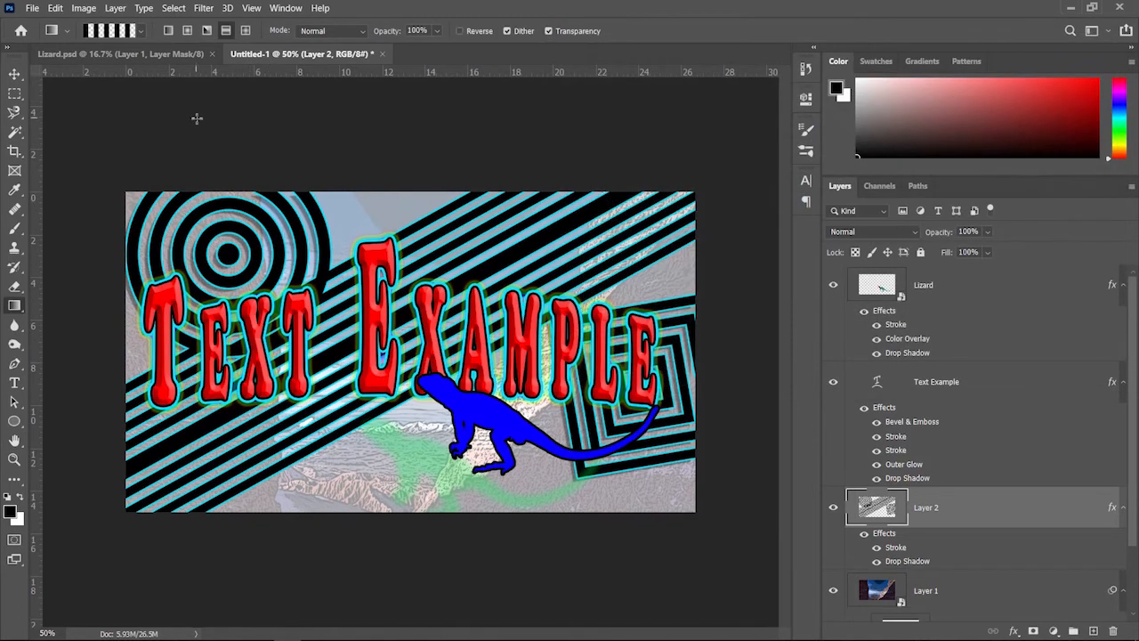
left_click(206, 30)
left_click_drag(402, 398, 445, 452)
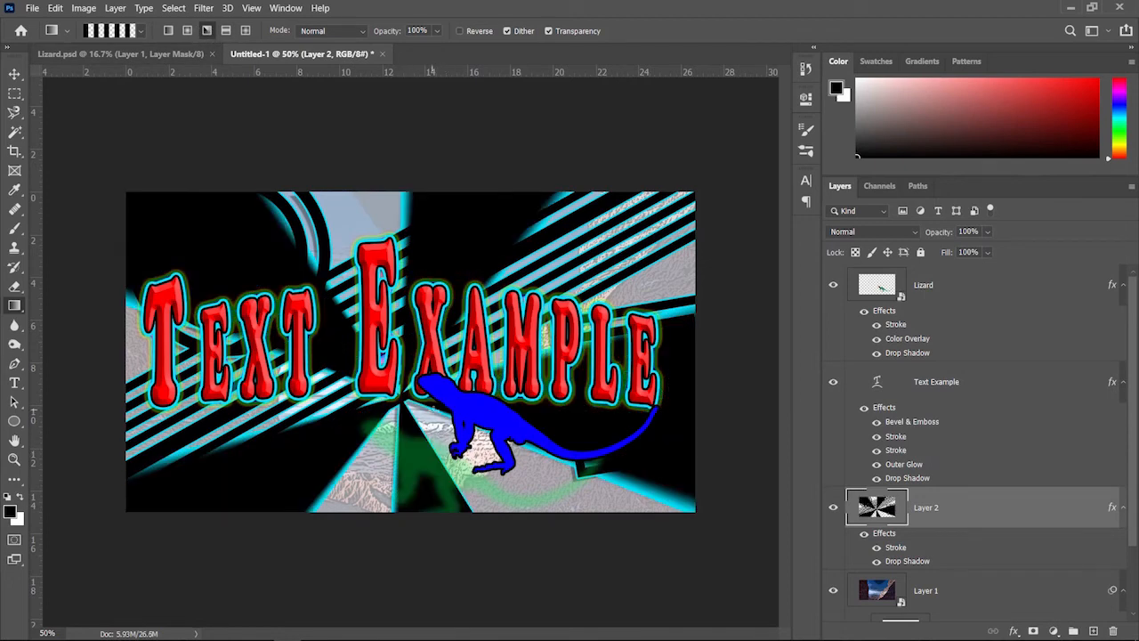
key("ctrl+z")
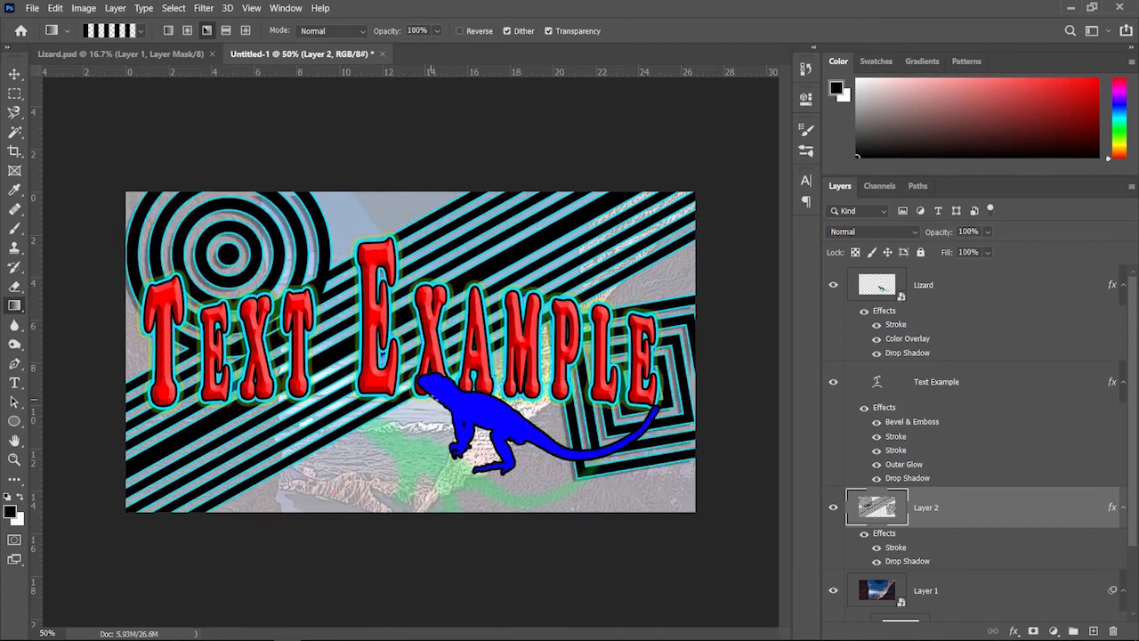
Add a new layer above Layer 2 and set the foreground color to red, ff0000
left_click(1093, 631)
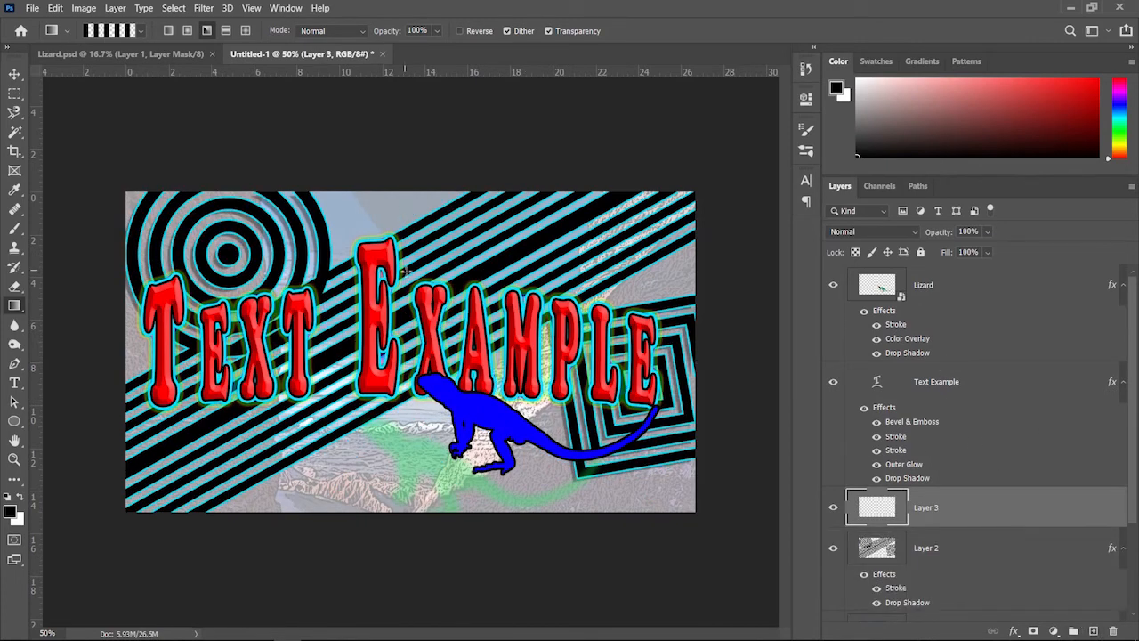
left_click(11, 512)
type("ff0000")
left_click(865, 222)
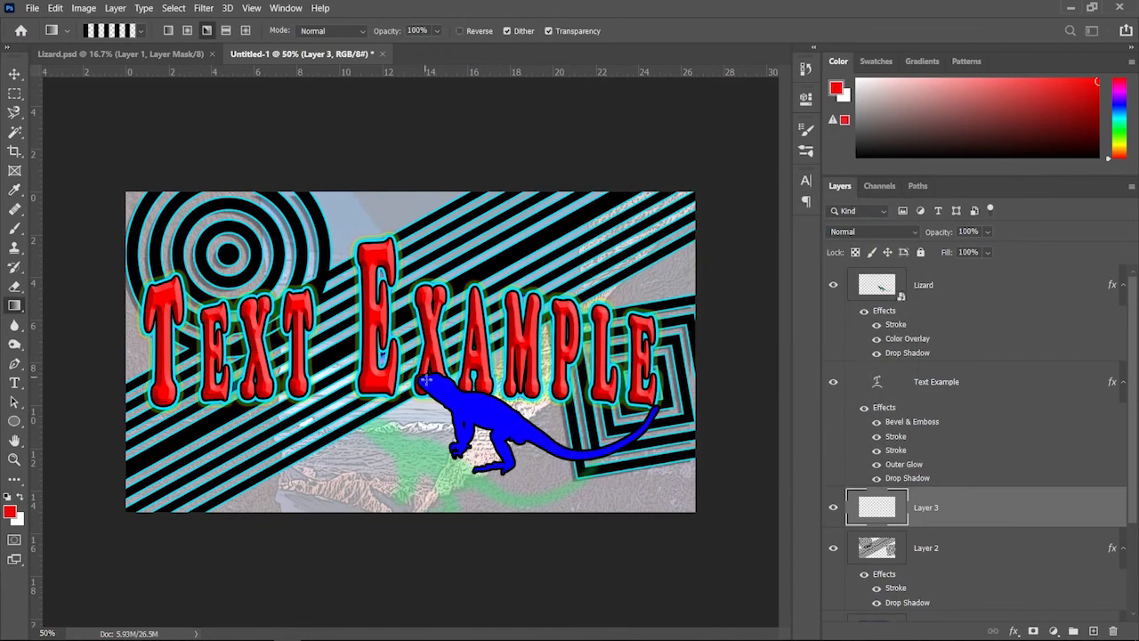
Draw a red striped angle gradient outward from the lizard's body on Layer 3 and lower the layer's opacity to 57%
left_click_drag(507, 409, 468, 404)
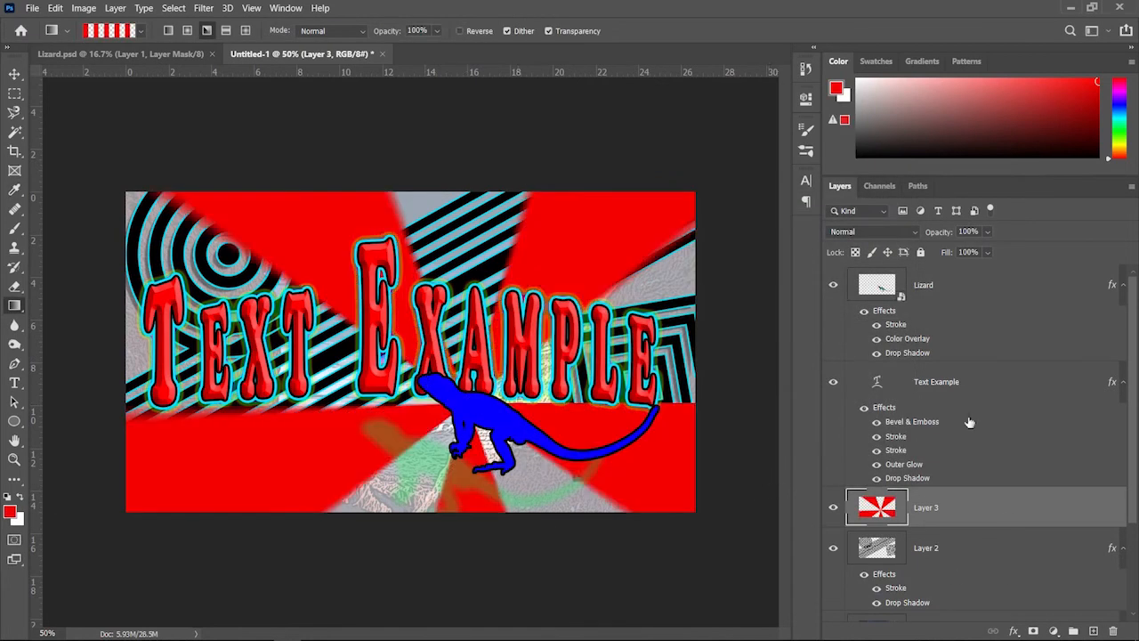
left_click_drag(939, 239, 914, 236)
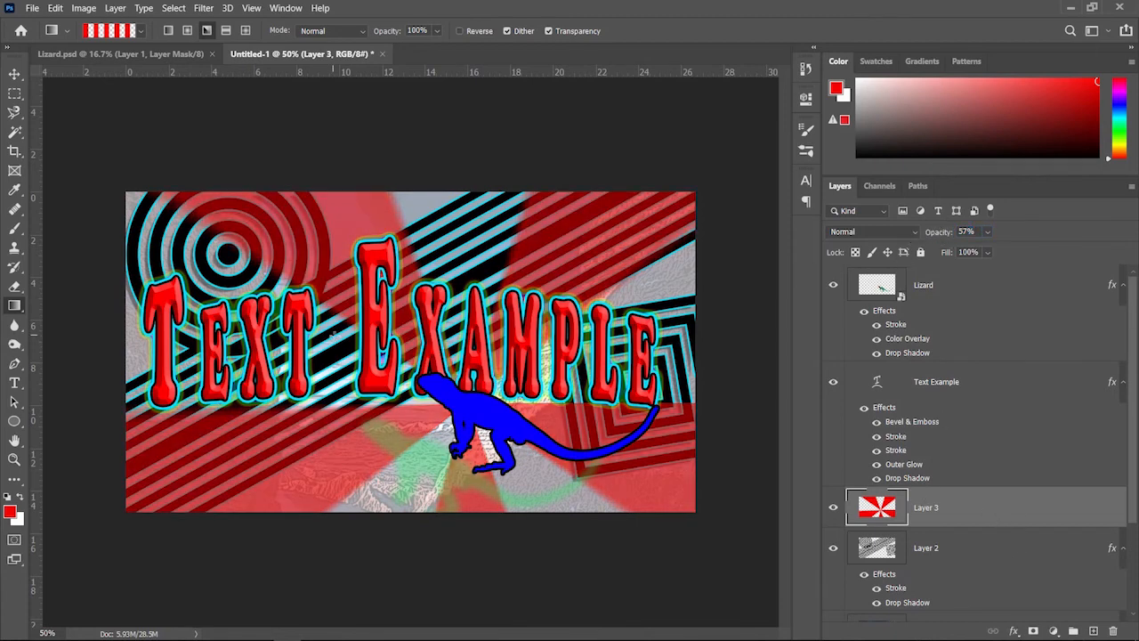
Examine the gradient presets and the Transparent Stripes color and opacity stops in the Gradient Editor without making changes
left_click(139, 32)
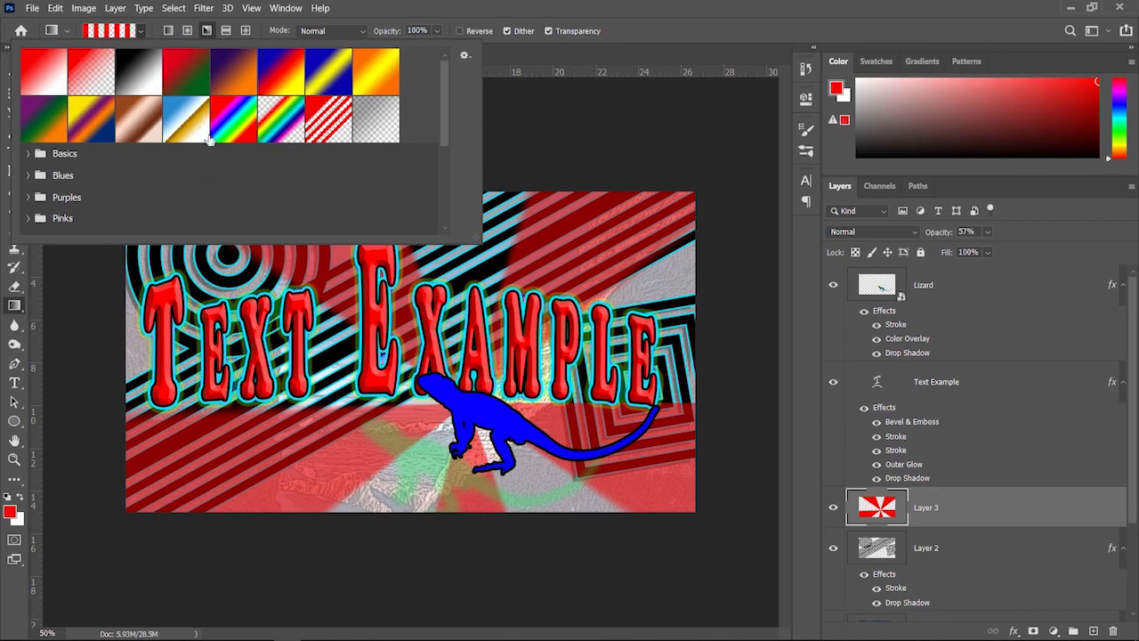
left_click(106, 35)
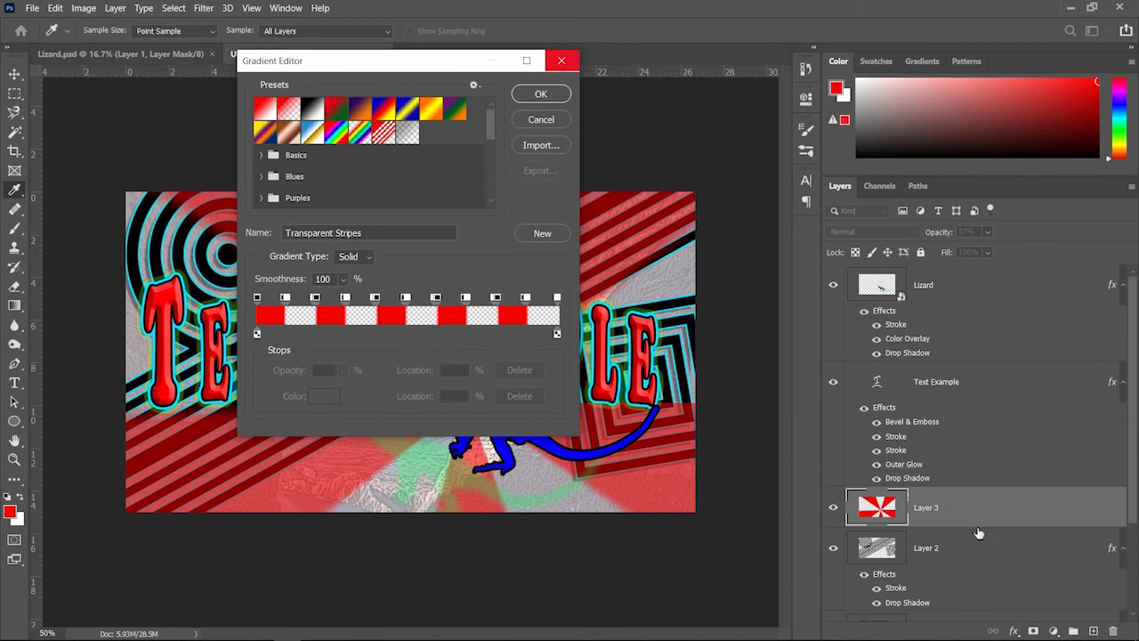
left_click(539, 120)
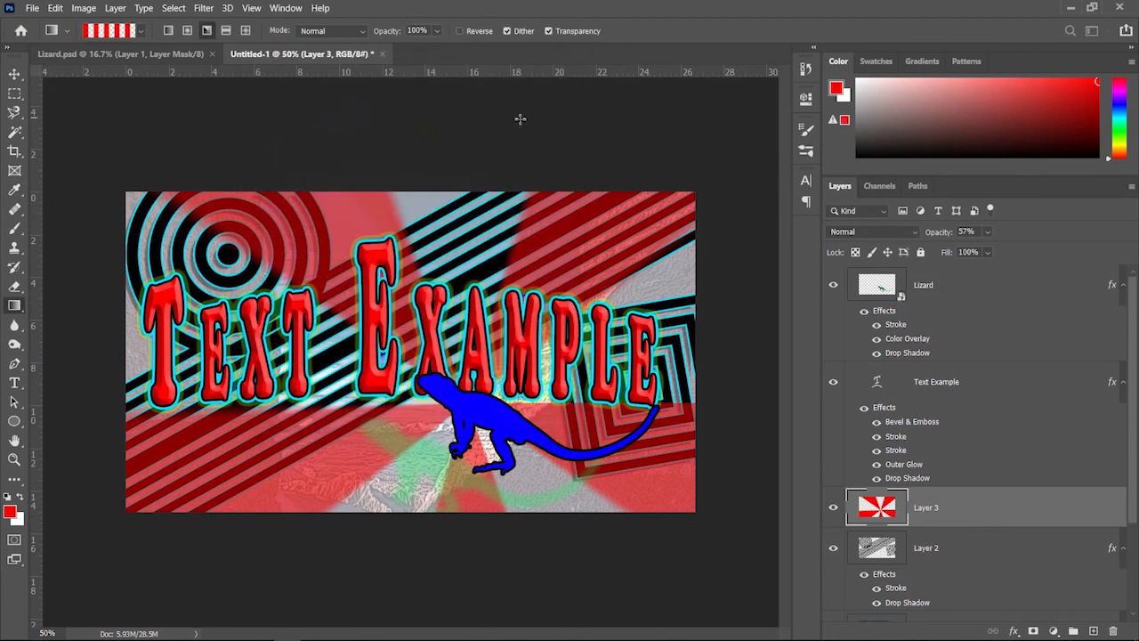